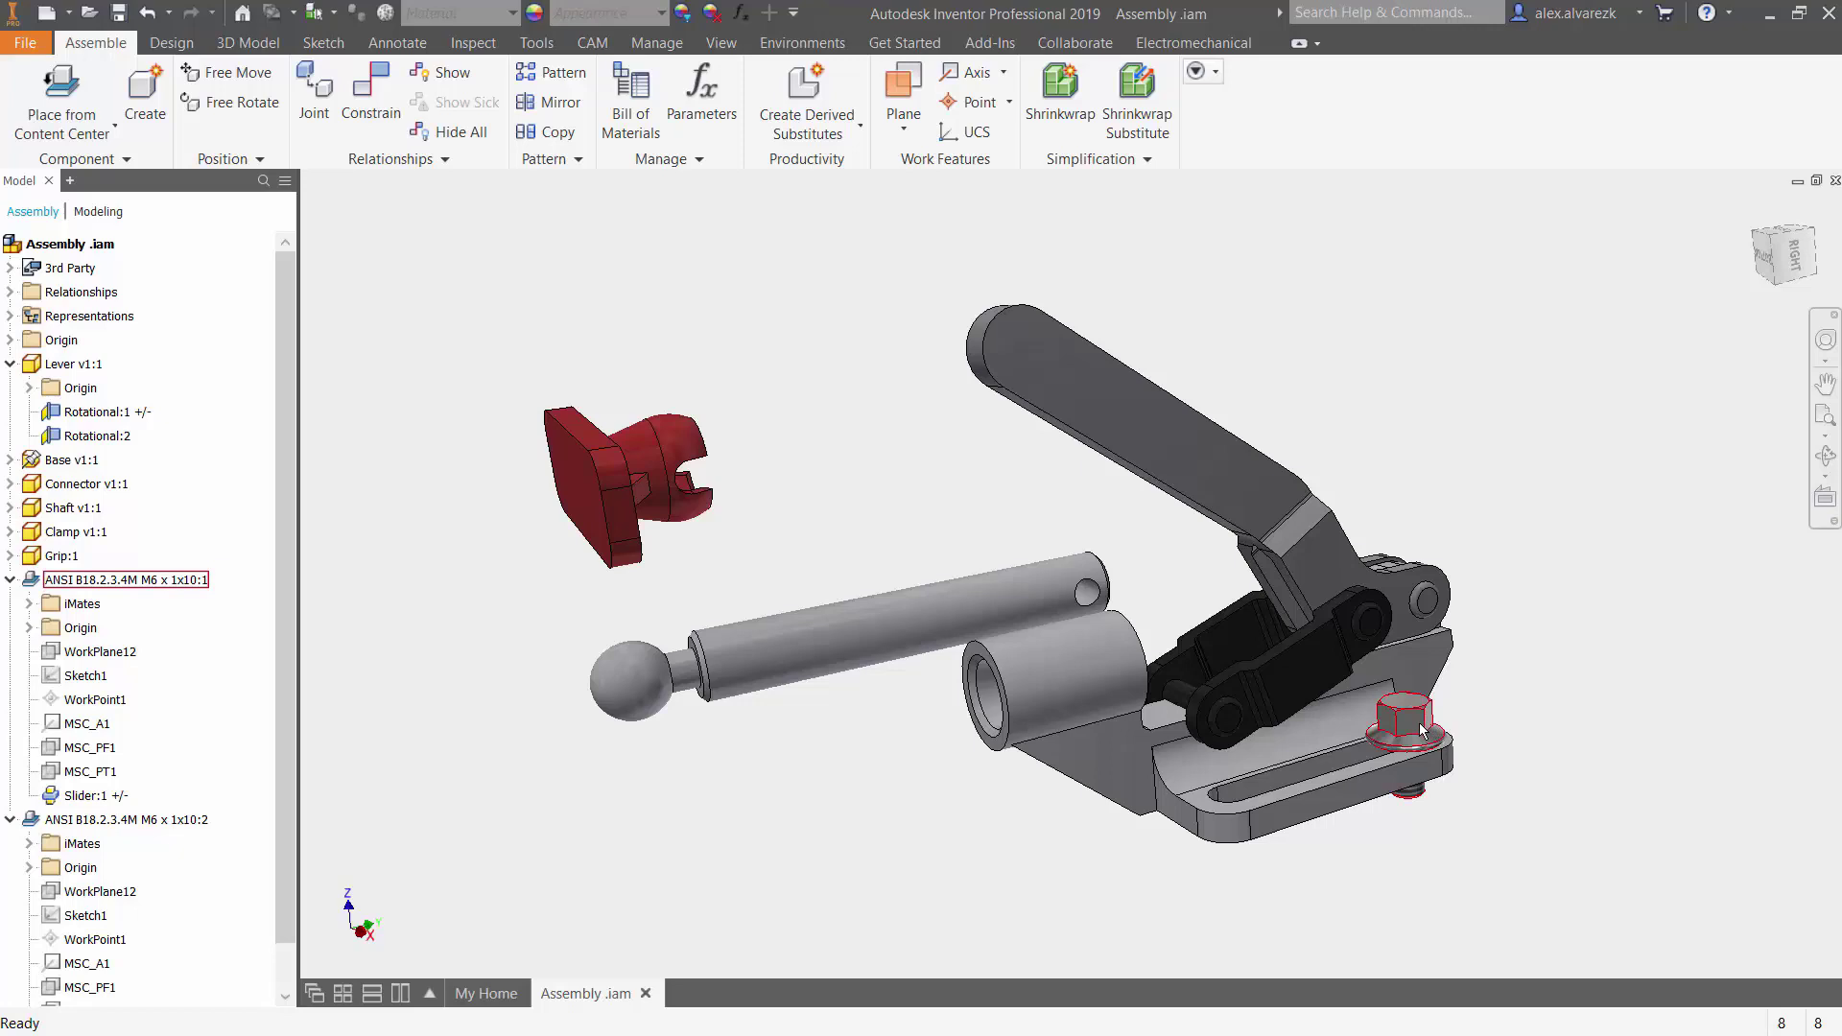
# Move the ball-ended shaft away from the base so it sits clear in front of the cylindrical sleeve.
pyautogui.moveTo(1406, 712)
pyautogui.mouseDown()
pyautogui.moveTo(1218, 753)
pyautogui.moveTo(1406, 705)
pyautogui.mouseUp()
pyautogui.keyDown('shift'); pyautogui.moveTo(1570, 658); pyautogui.dragTo(1577, 487, button='middle'); pyautogui.keyUp('shift')
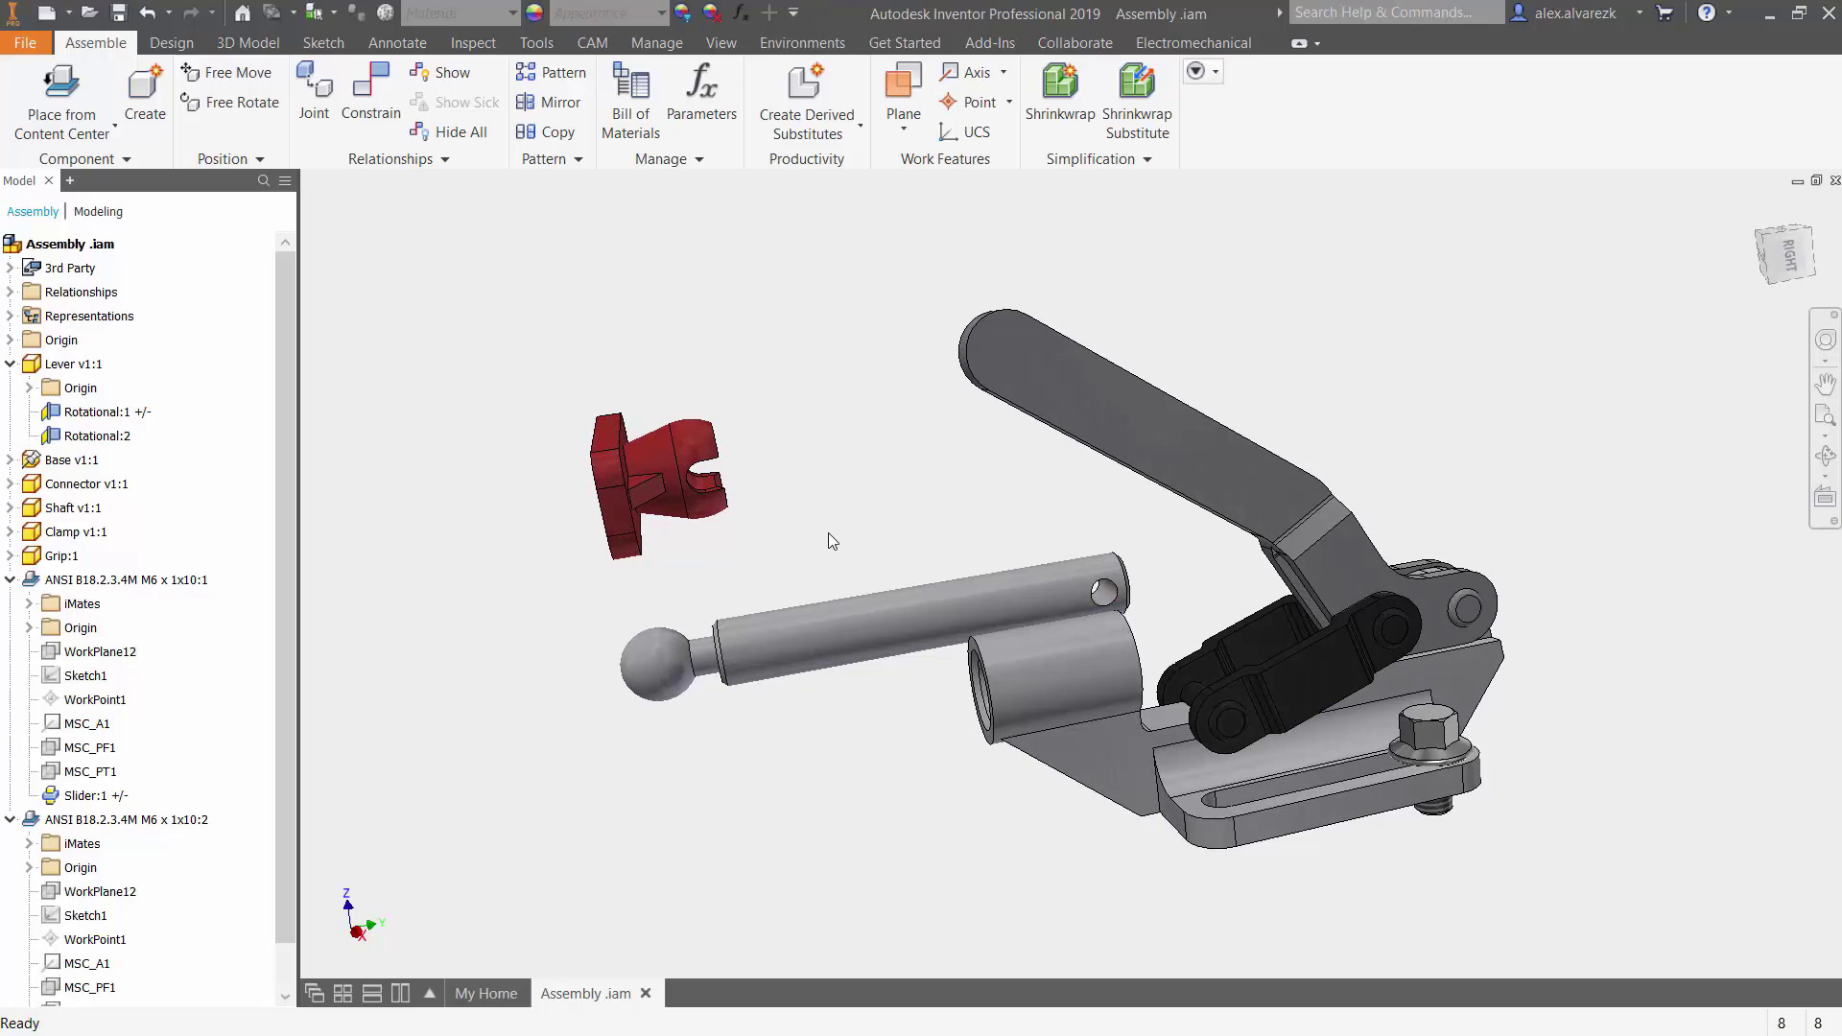
pyautogui.moveTo(860, 602); pyautogui.dragTo(705, 653)
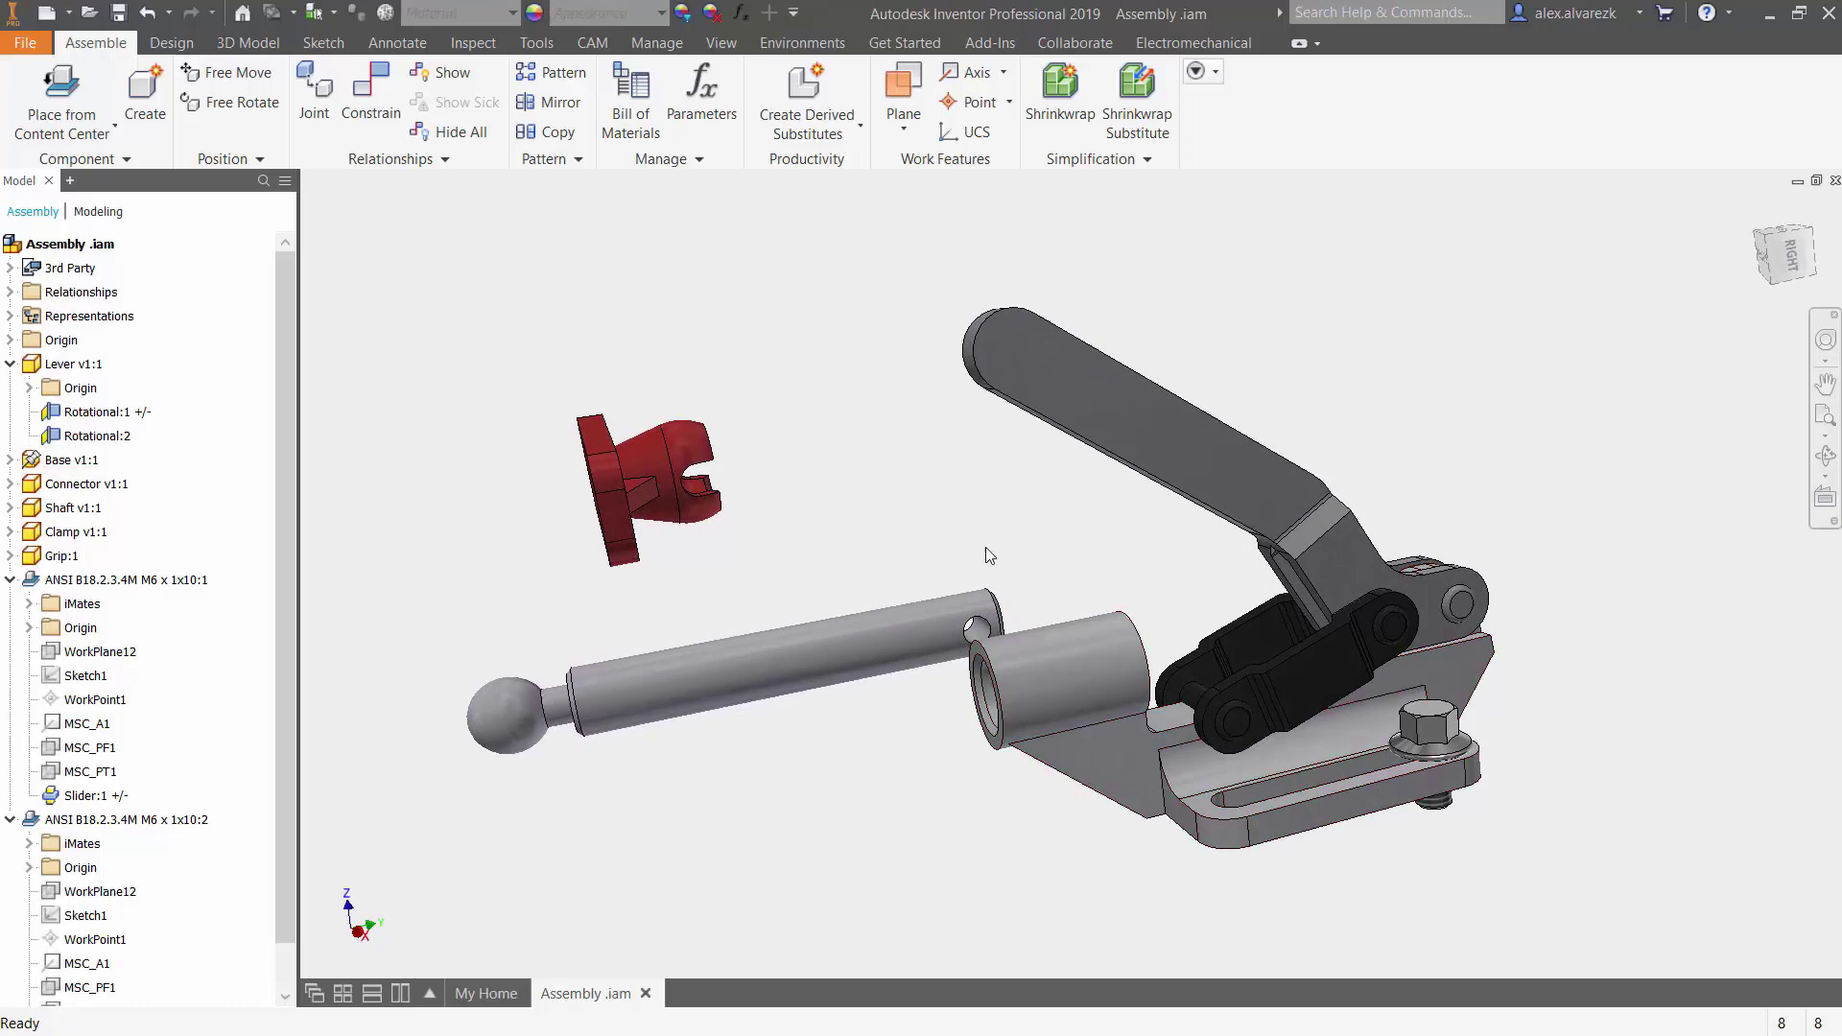
# Place a Cylindrical joint between the midpoint of the shaft's cylindrical body and the center of the base sleeve's front opening.
pyautogui.click(312, 125)
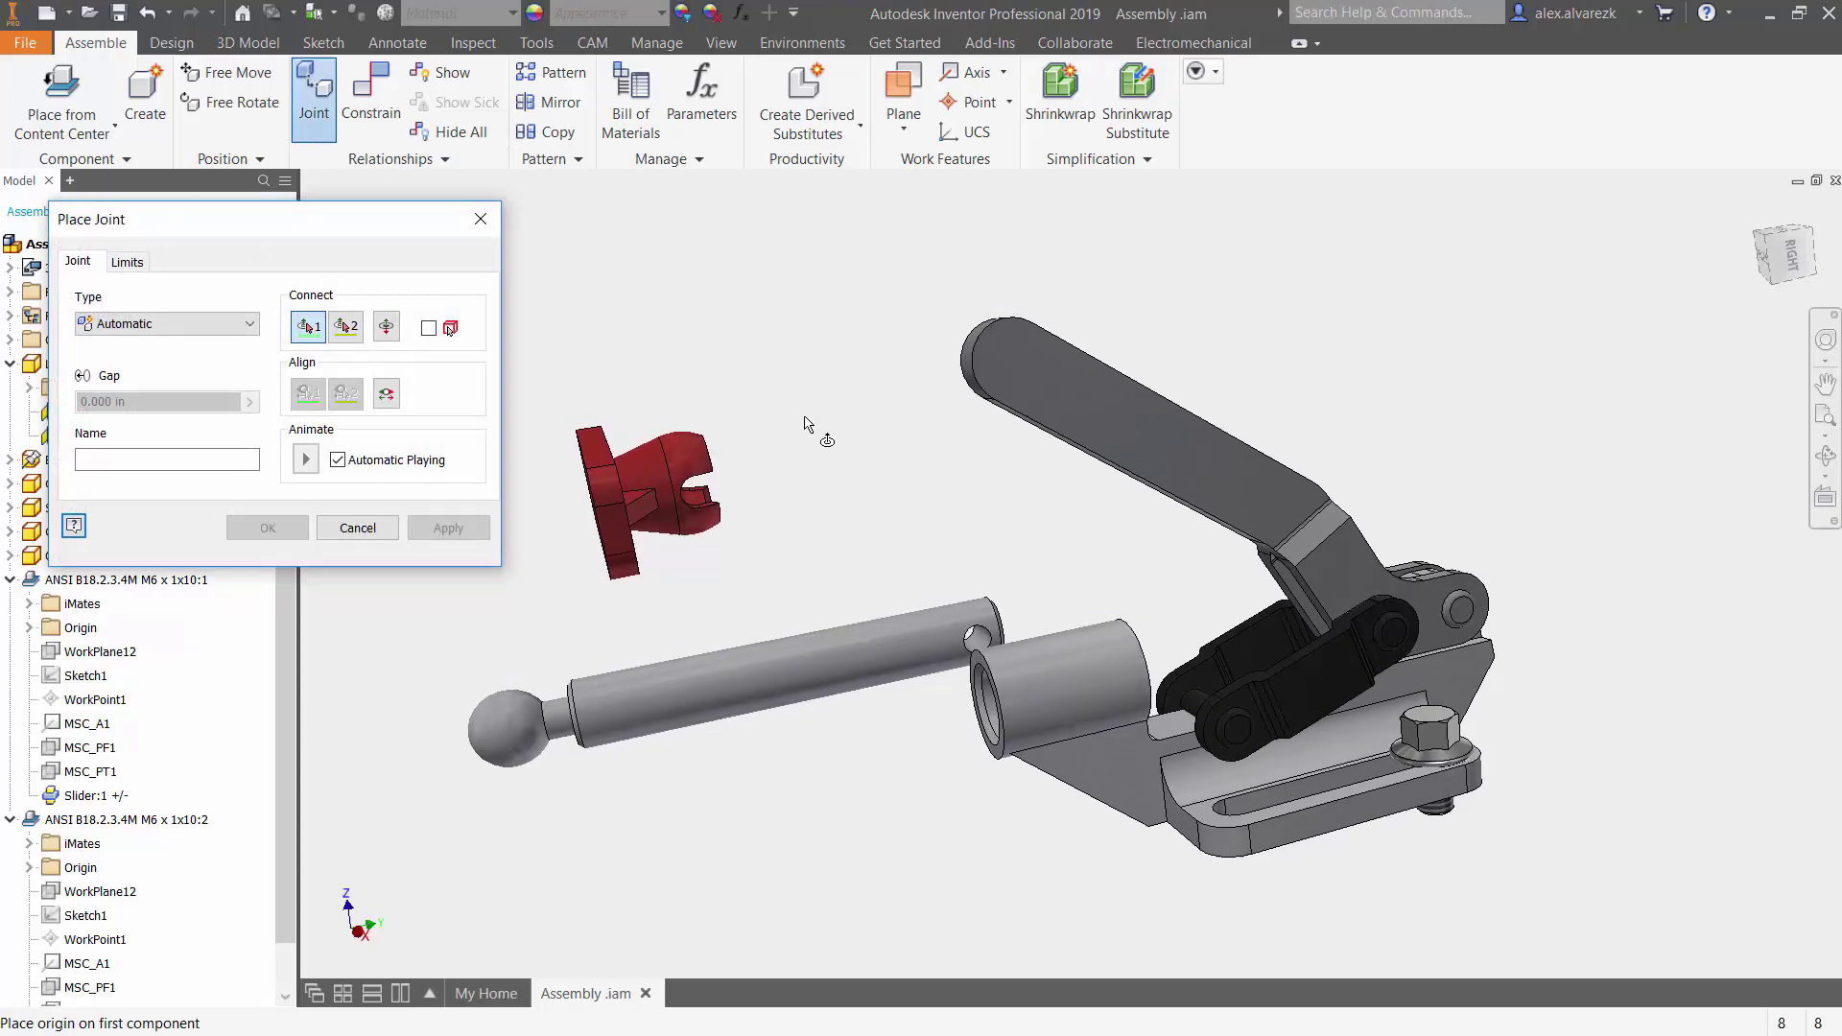
pyautogui.click(255, 324)
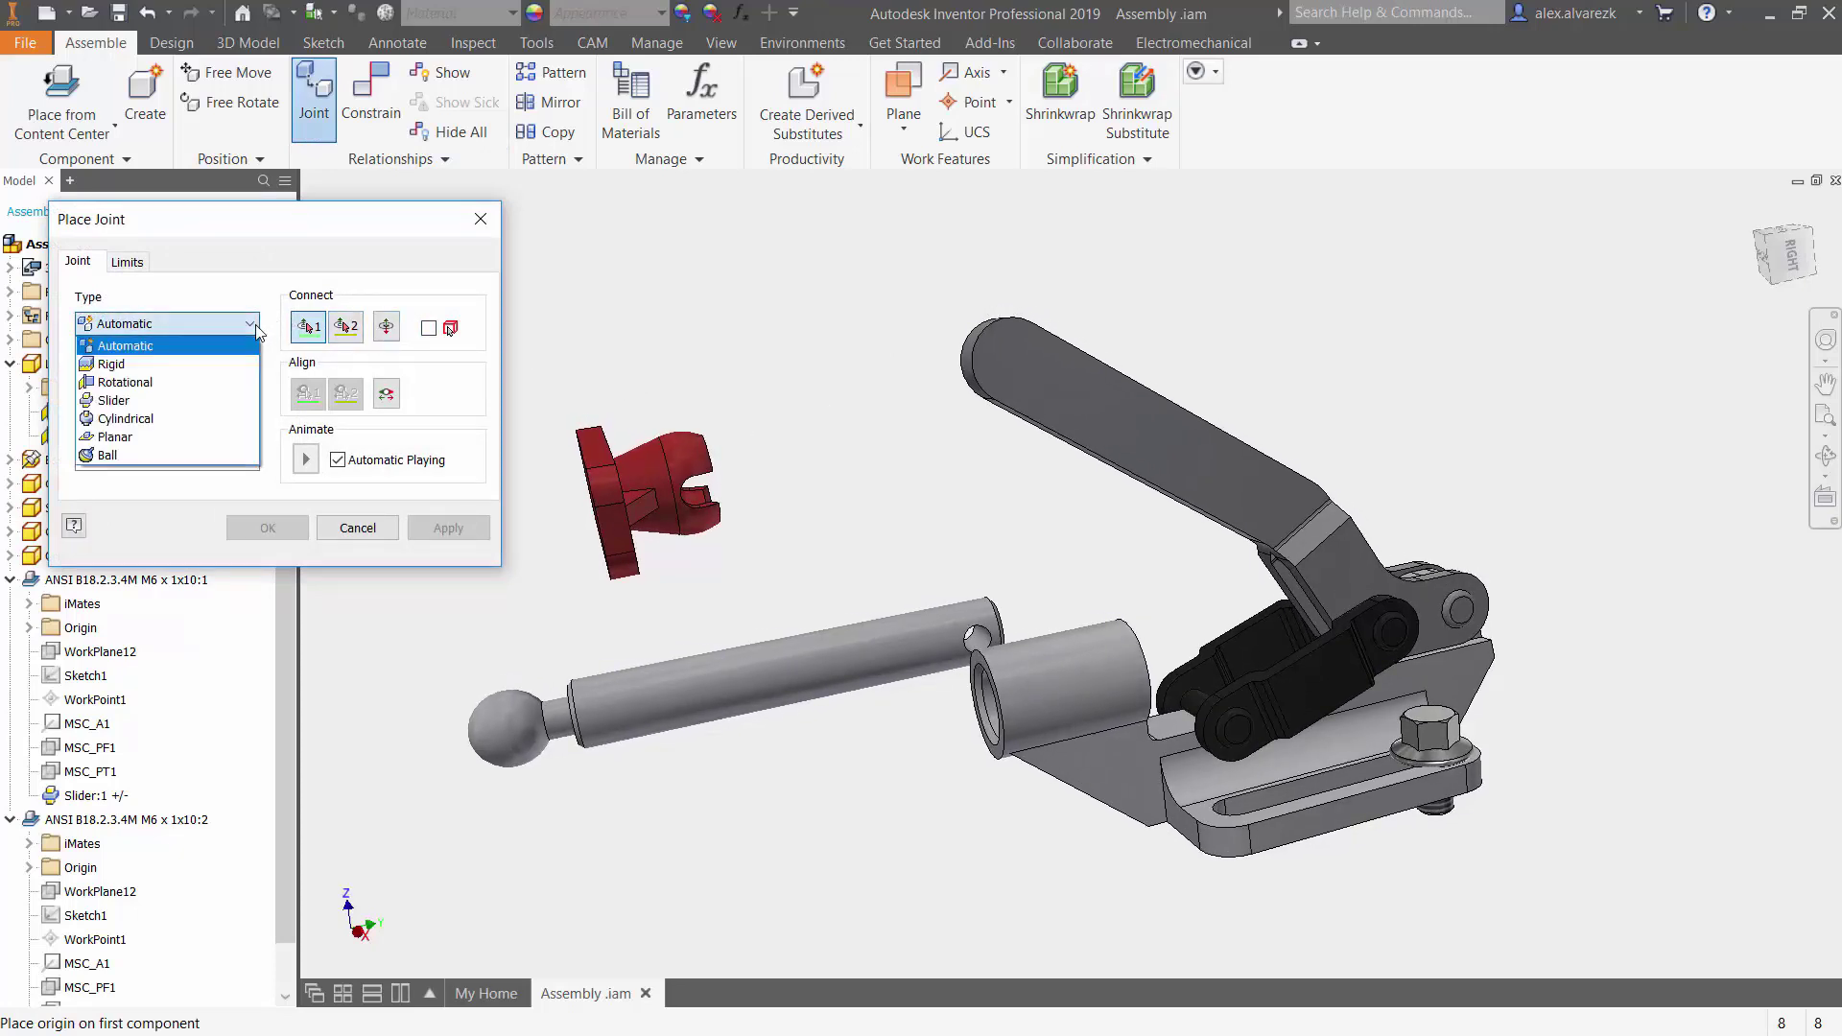
pyautogui.click(150, 427)
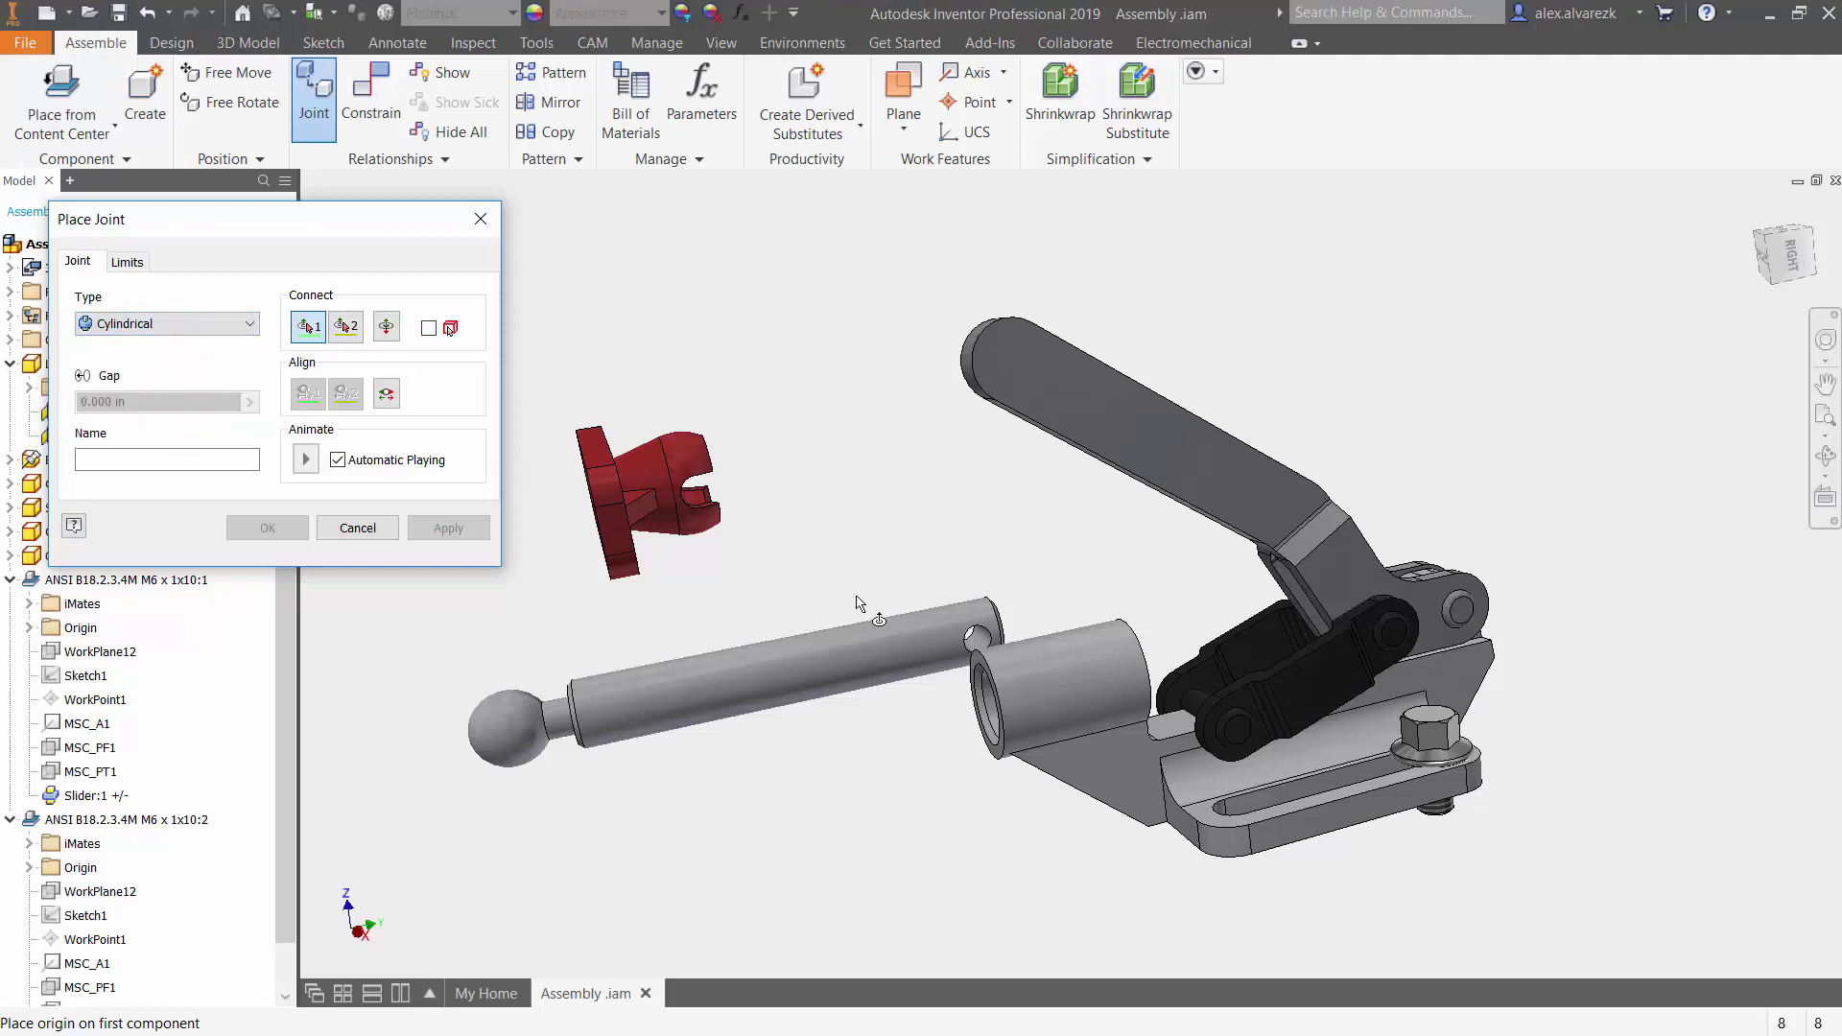
pyautogui.keyDown('shift'); pyautogui.moveTo(857, 597); pyautogui.dragTo(817, 598, button='middle'); pyautogui.keyUp('shift')
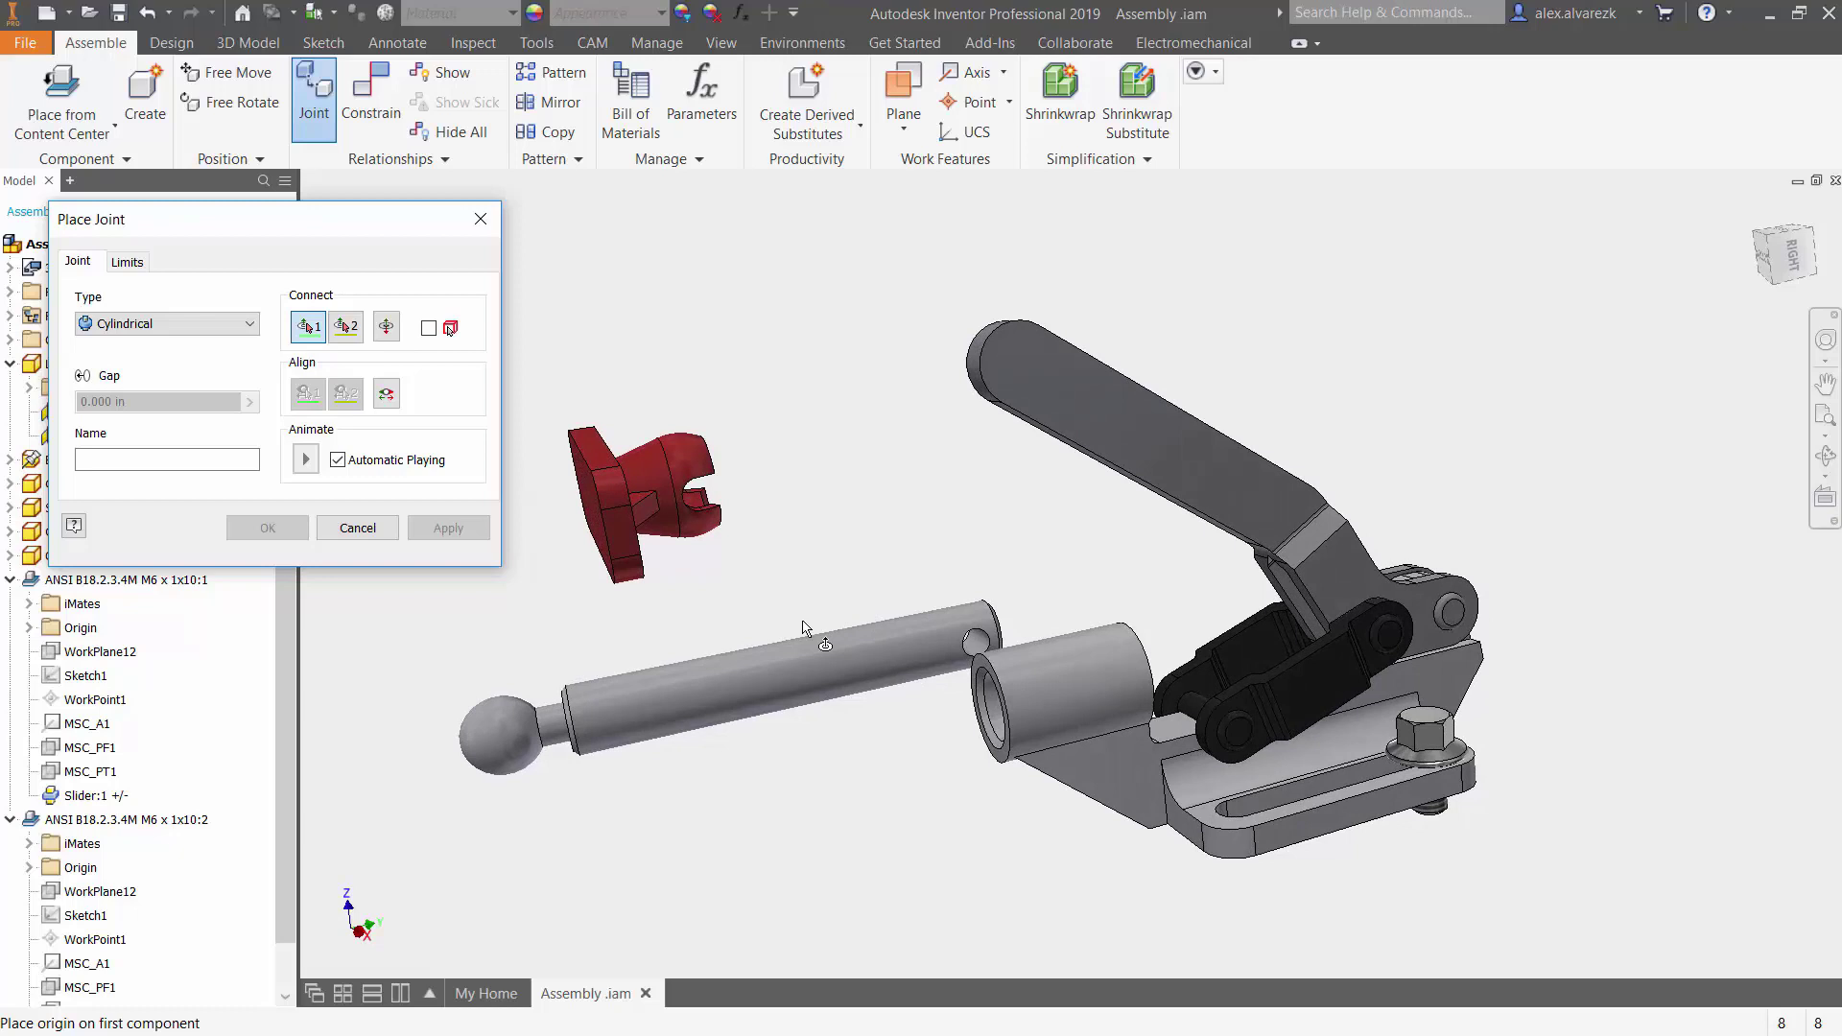
pyautogui.click(793, 675)
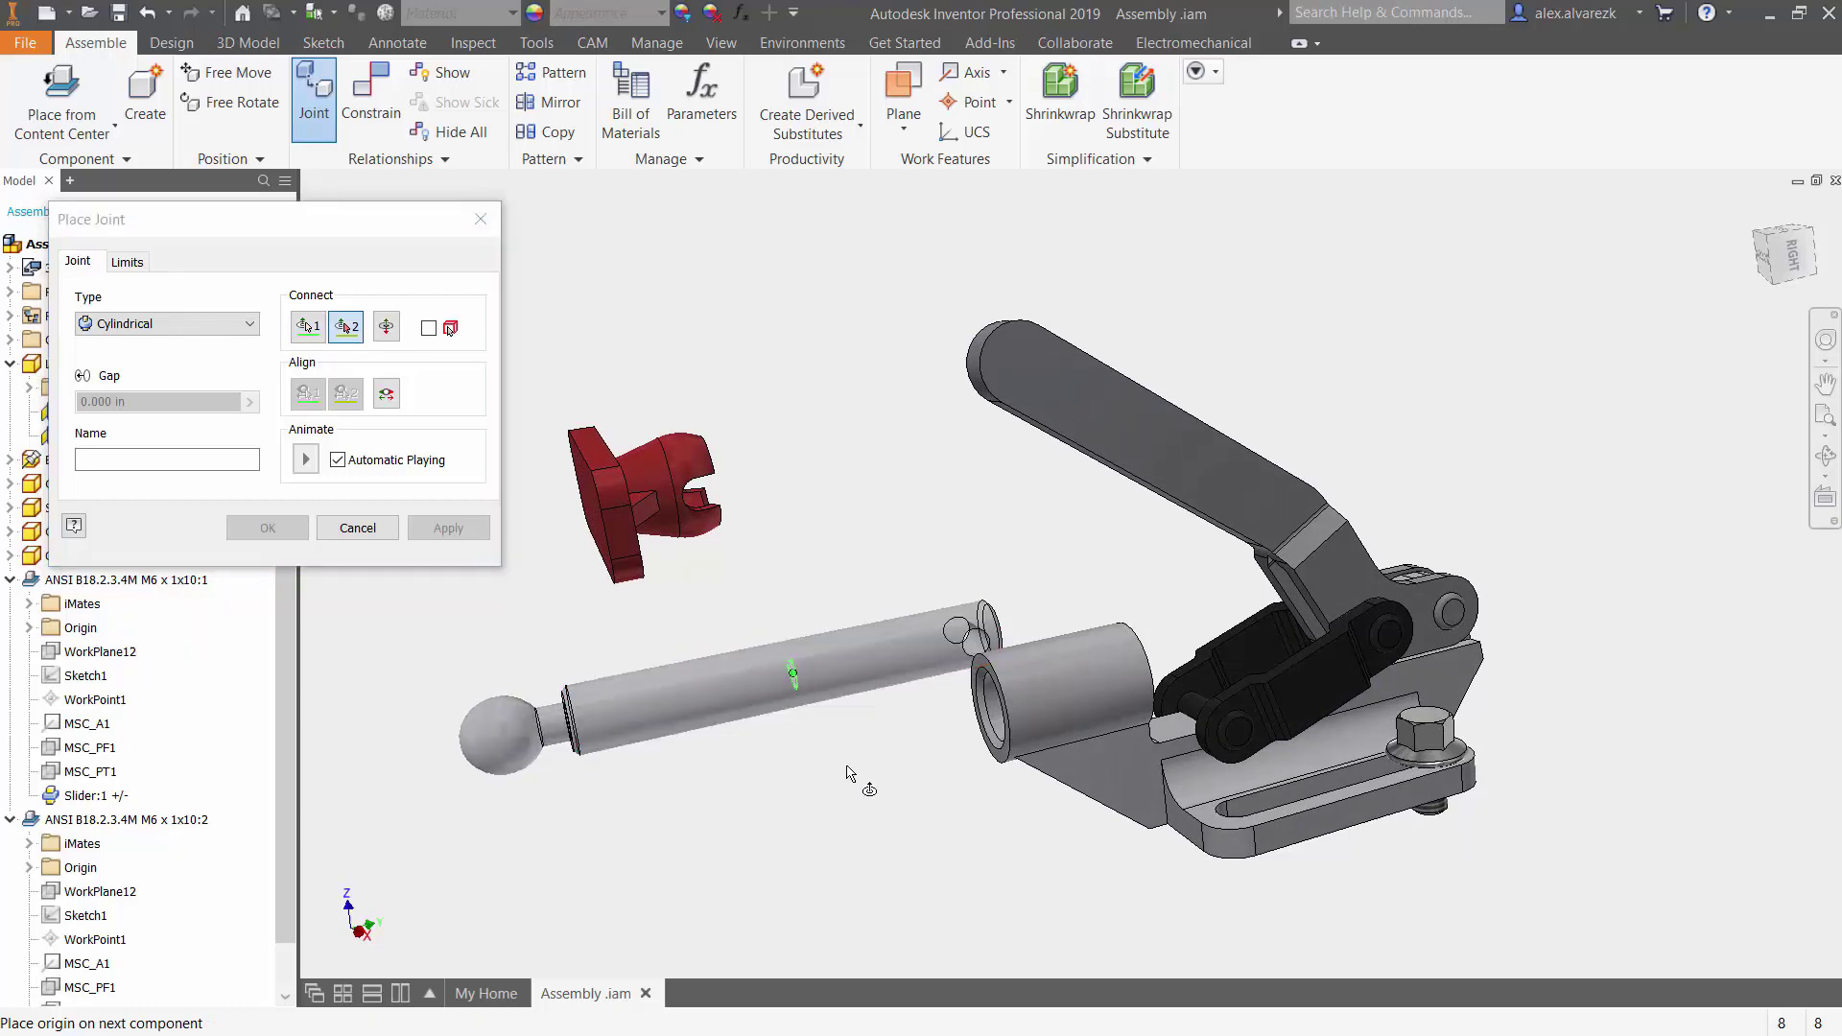
pyautogui.keyDown('shift'); pyautogui.moveTo(851, 773); pyautogui.dragTo(860, 781, button='middle'); pyautogui.keyUp('shift')
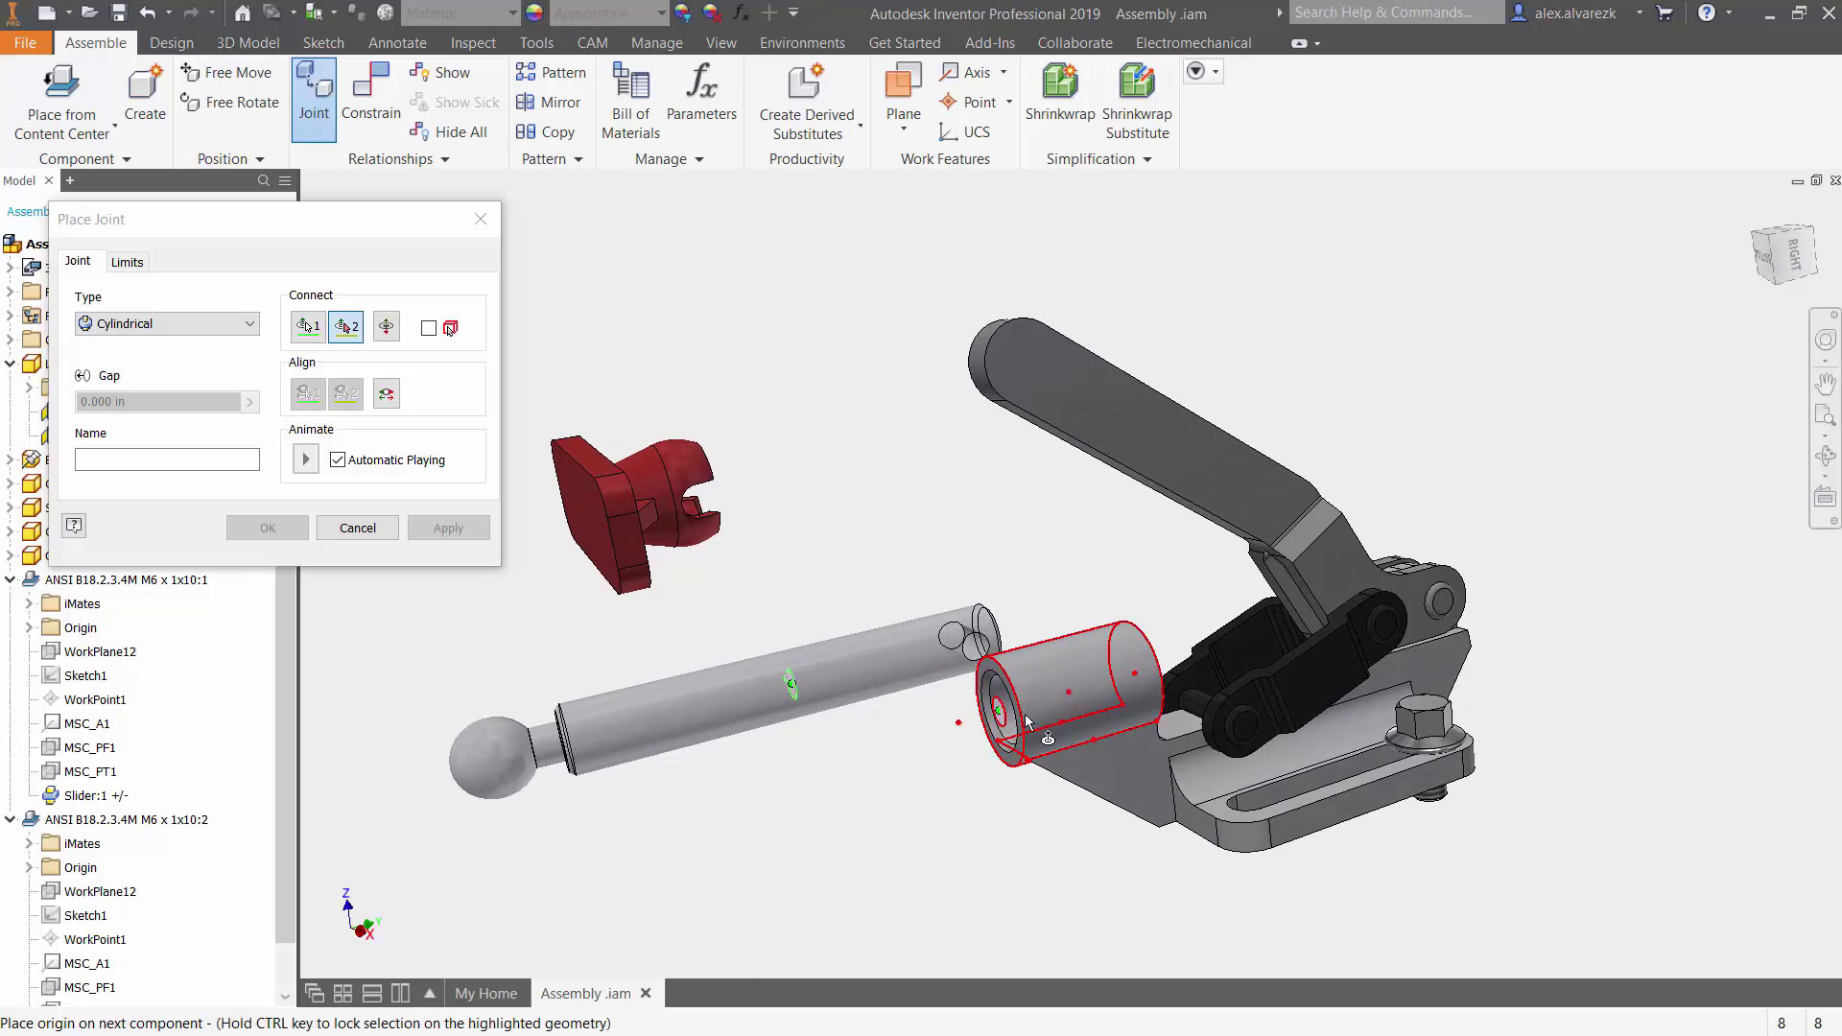
pyautogui.click(1006, 715)
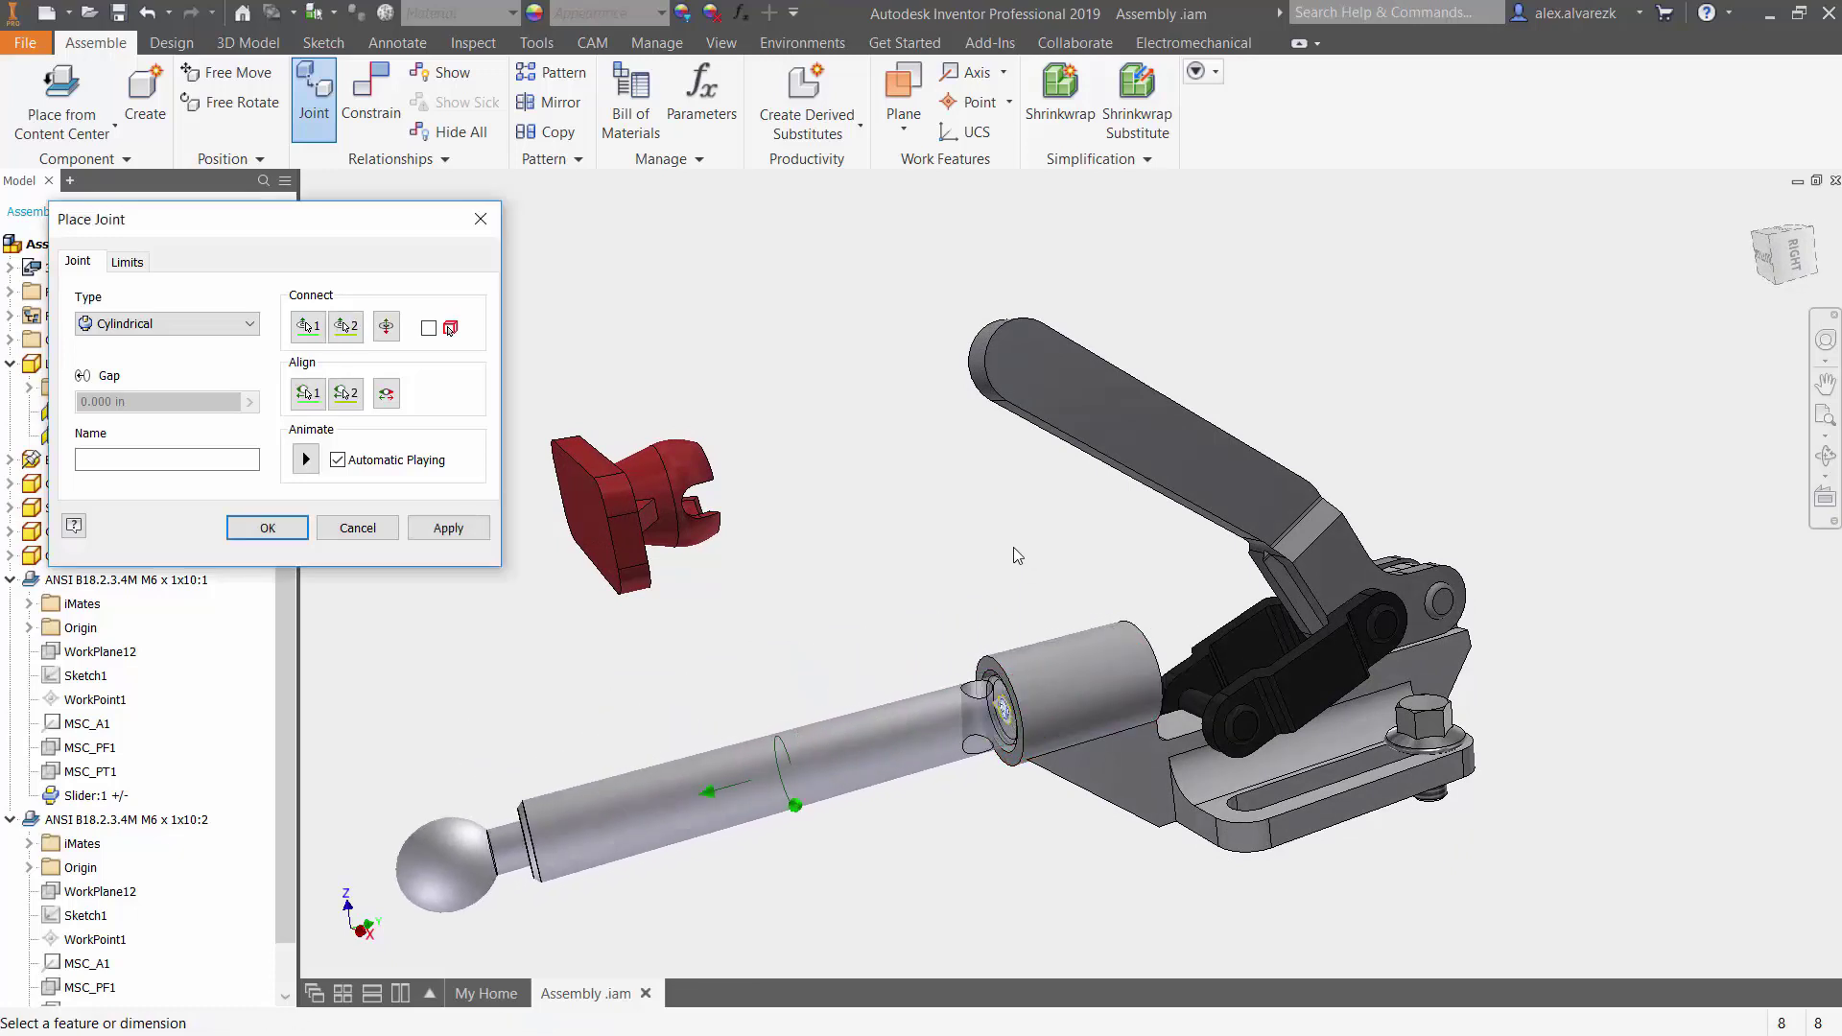
pyautogui.scroll(1, 1027, 685)
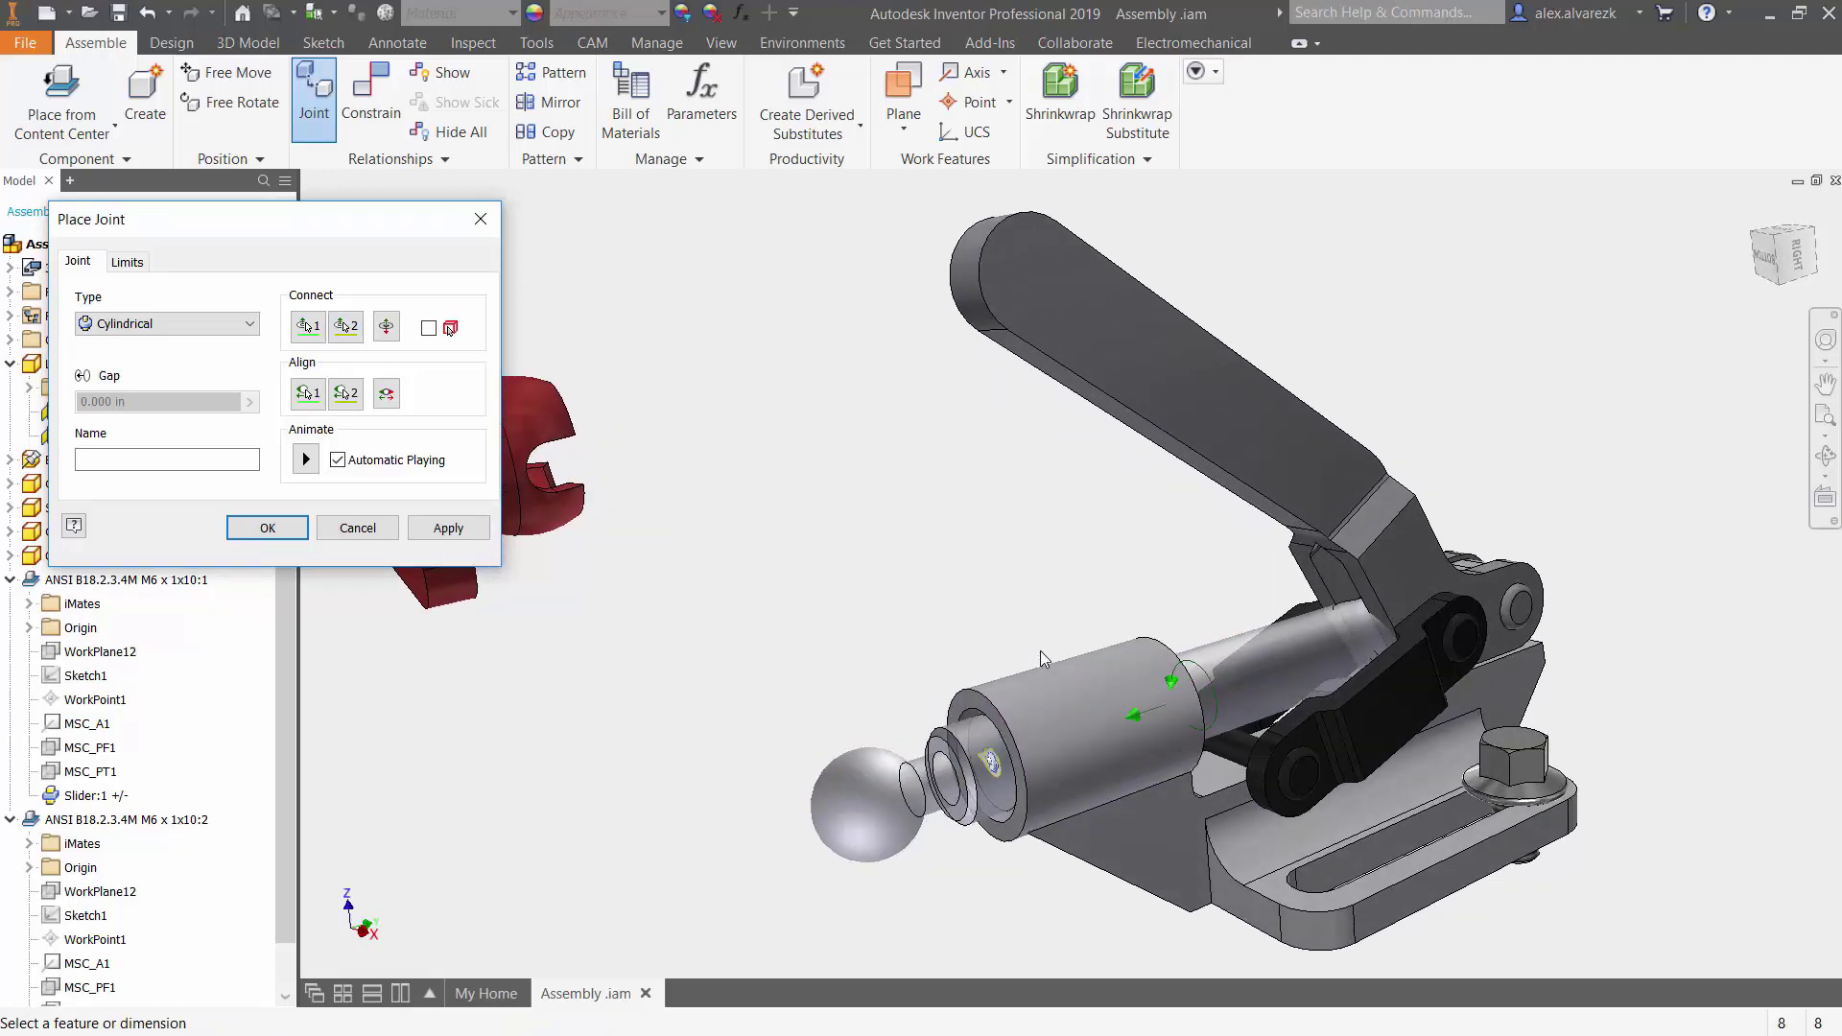
pyautogui.scroll(3, 1027, 743)
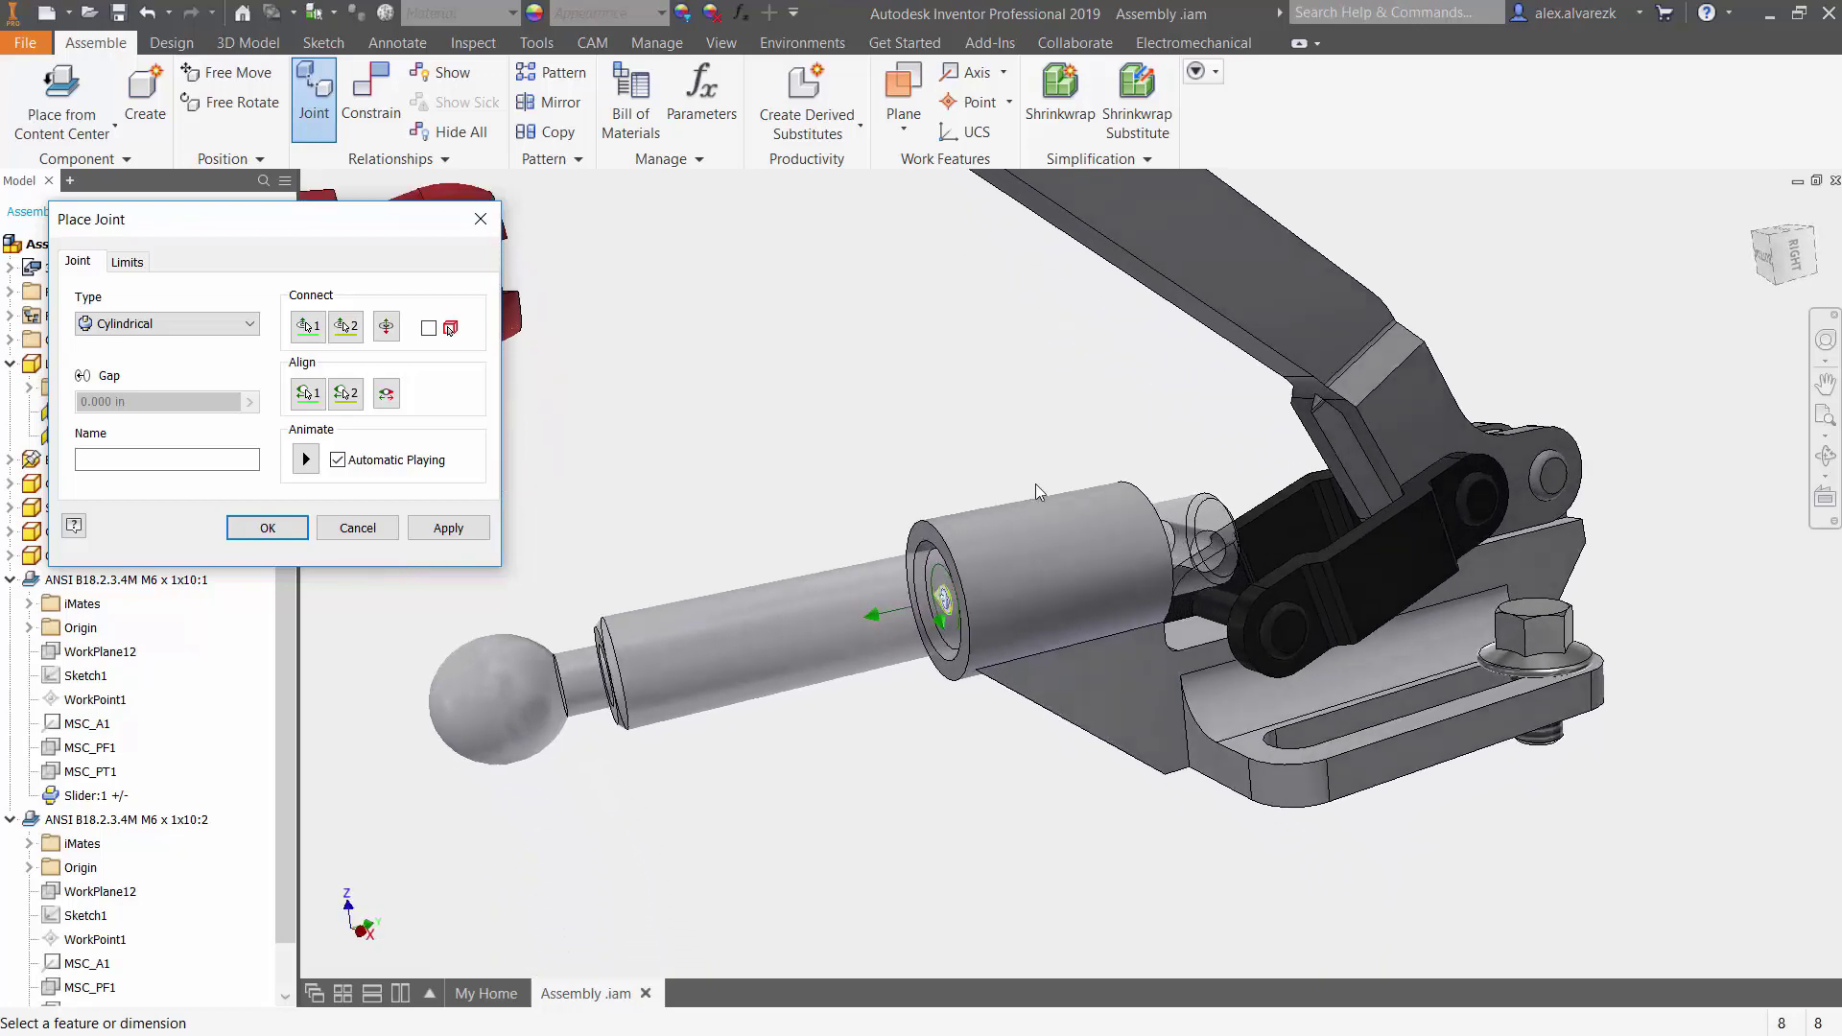
pyautogui.keyDown('shift'); pyautogui.moveTo(1036, 493); pyautogui.dragTo(1050, 434, button='middle'); pyautogui.keyUp('shift')
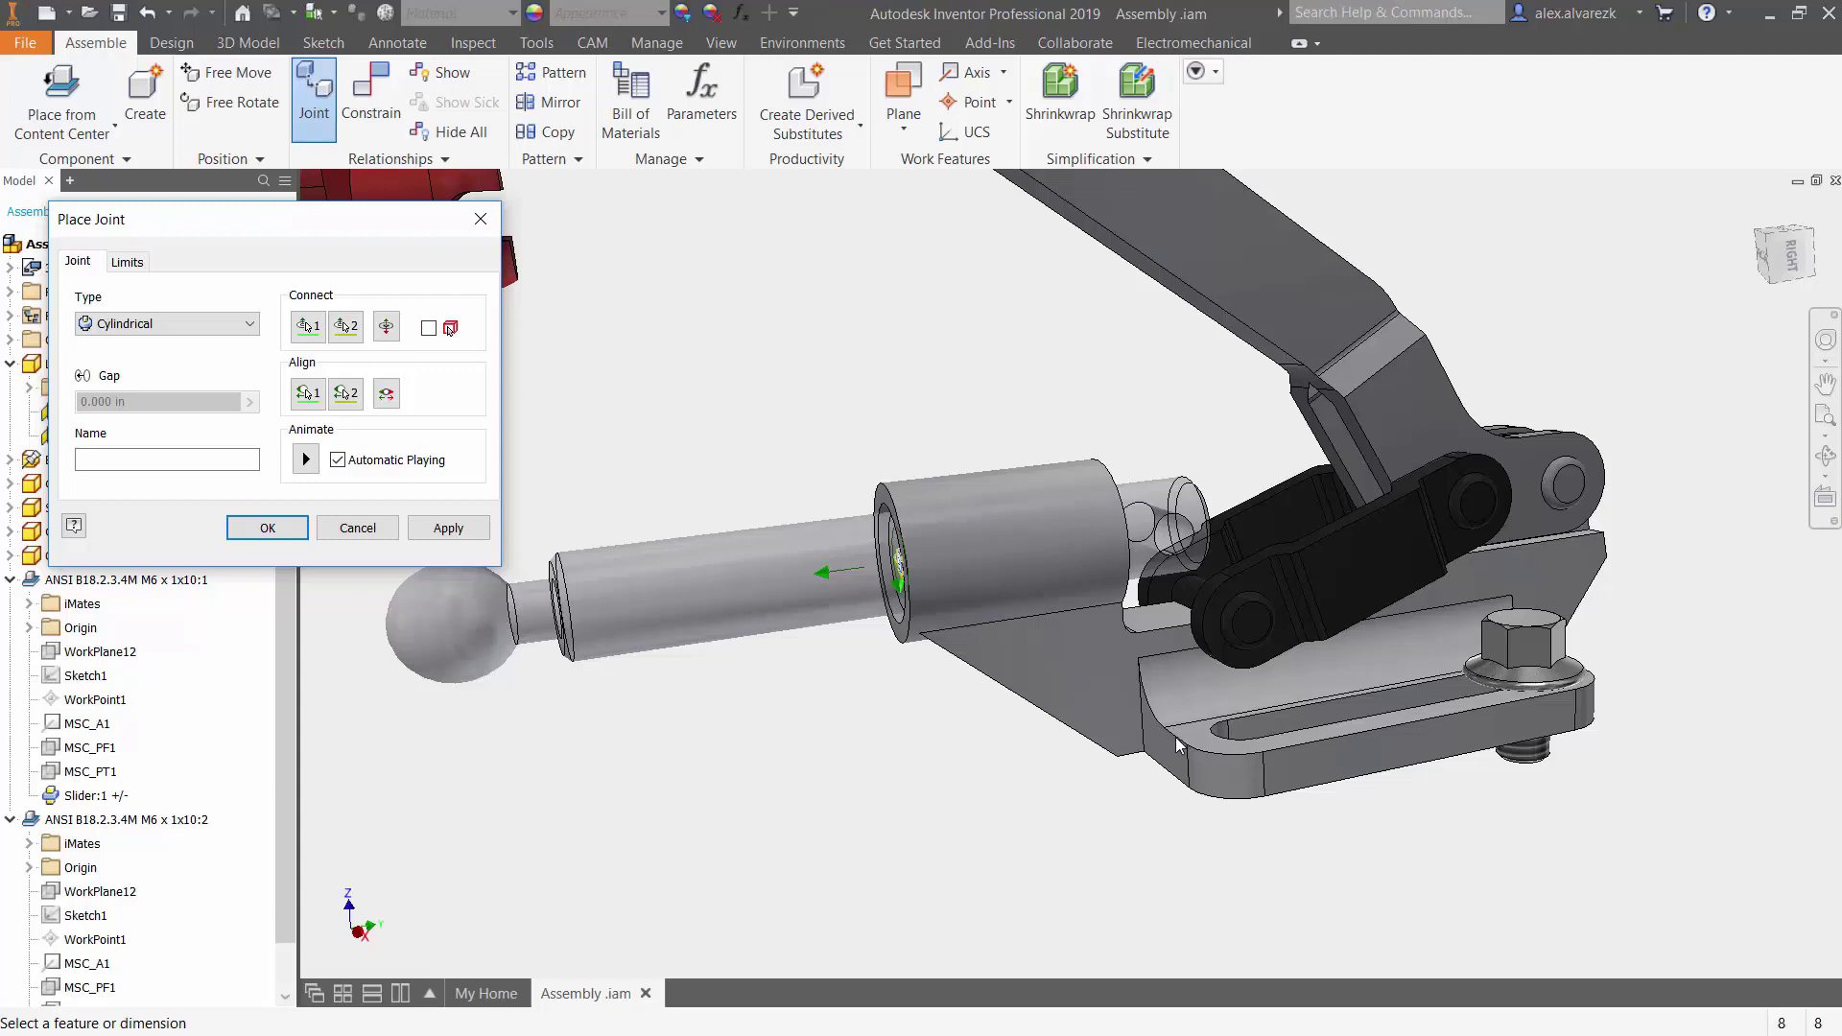
pyautogui.click(259, 527)
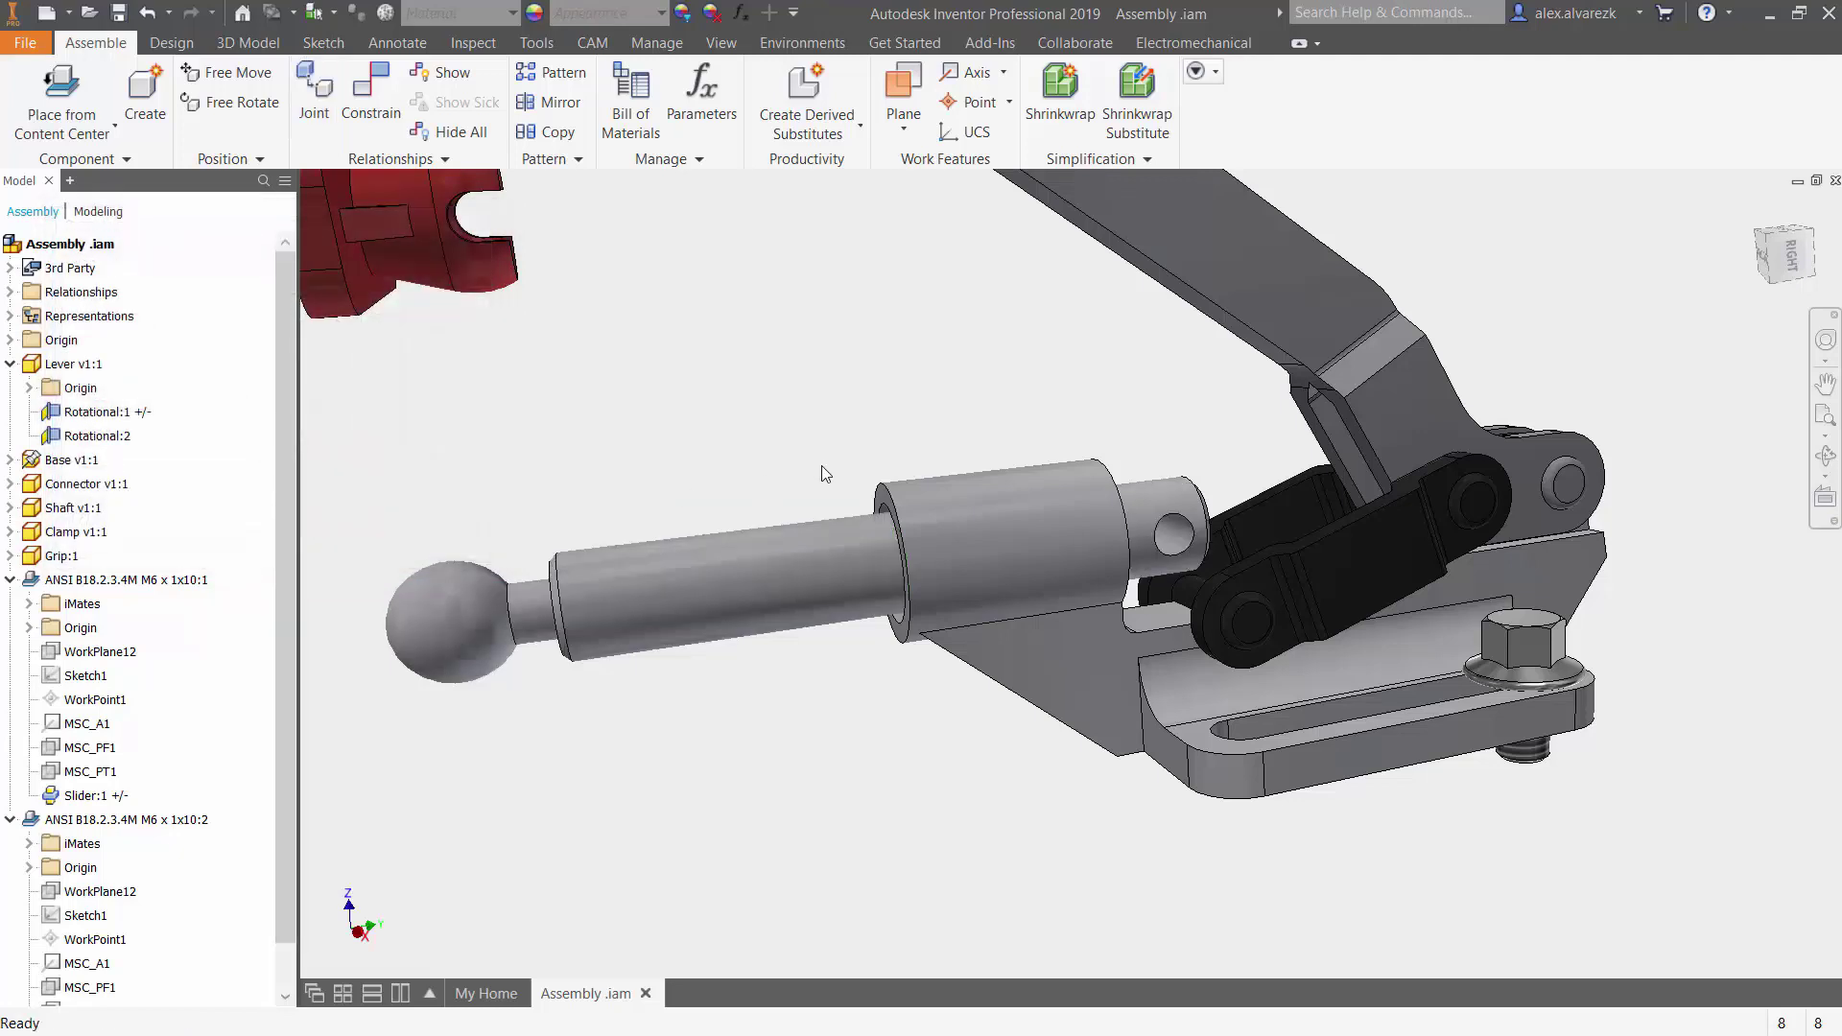
# Raise the connector link so its free end sits near the shaft's cross hole.
pyautogui.keyDown('shift'); pyautogui.moveTo(1104, 499); pyautogui.dragTo(1007, 513, button='middle'); pyautogui.keyUp('shift')
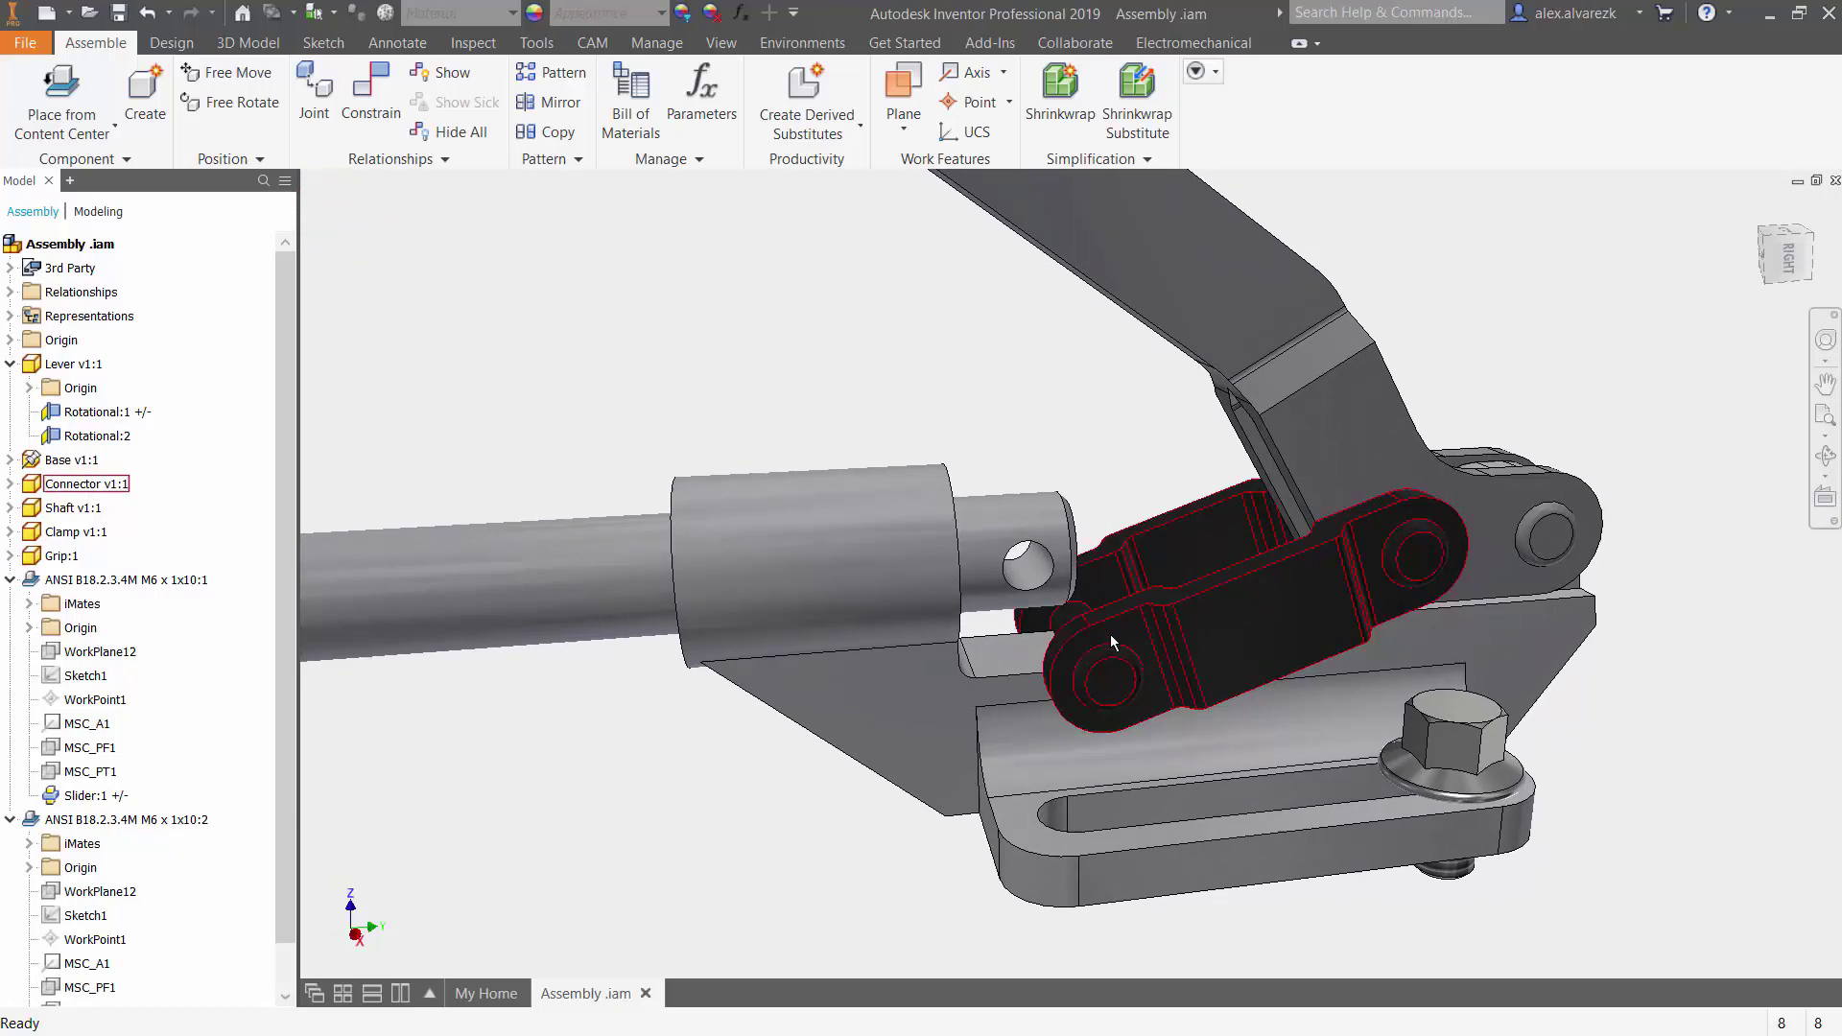
pyautogui.moveTo(1109, 635); pyautogui.dragTo(1169, 517)
pyautogui.scroll(3, 1059, 548)
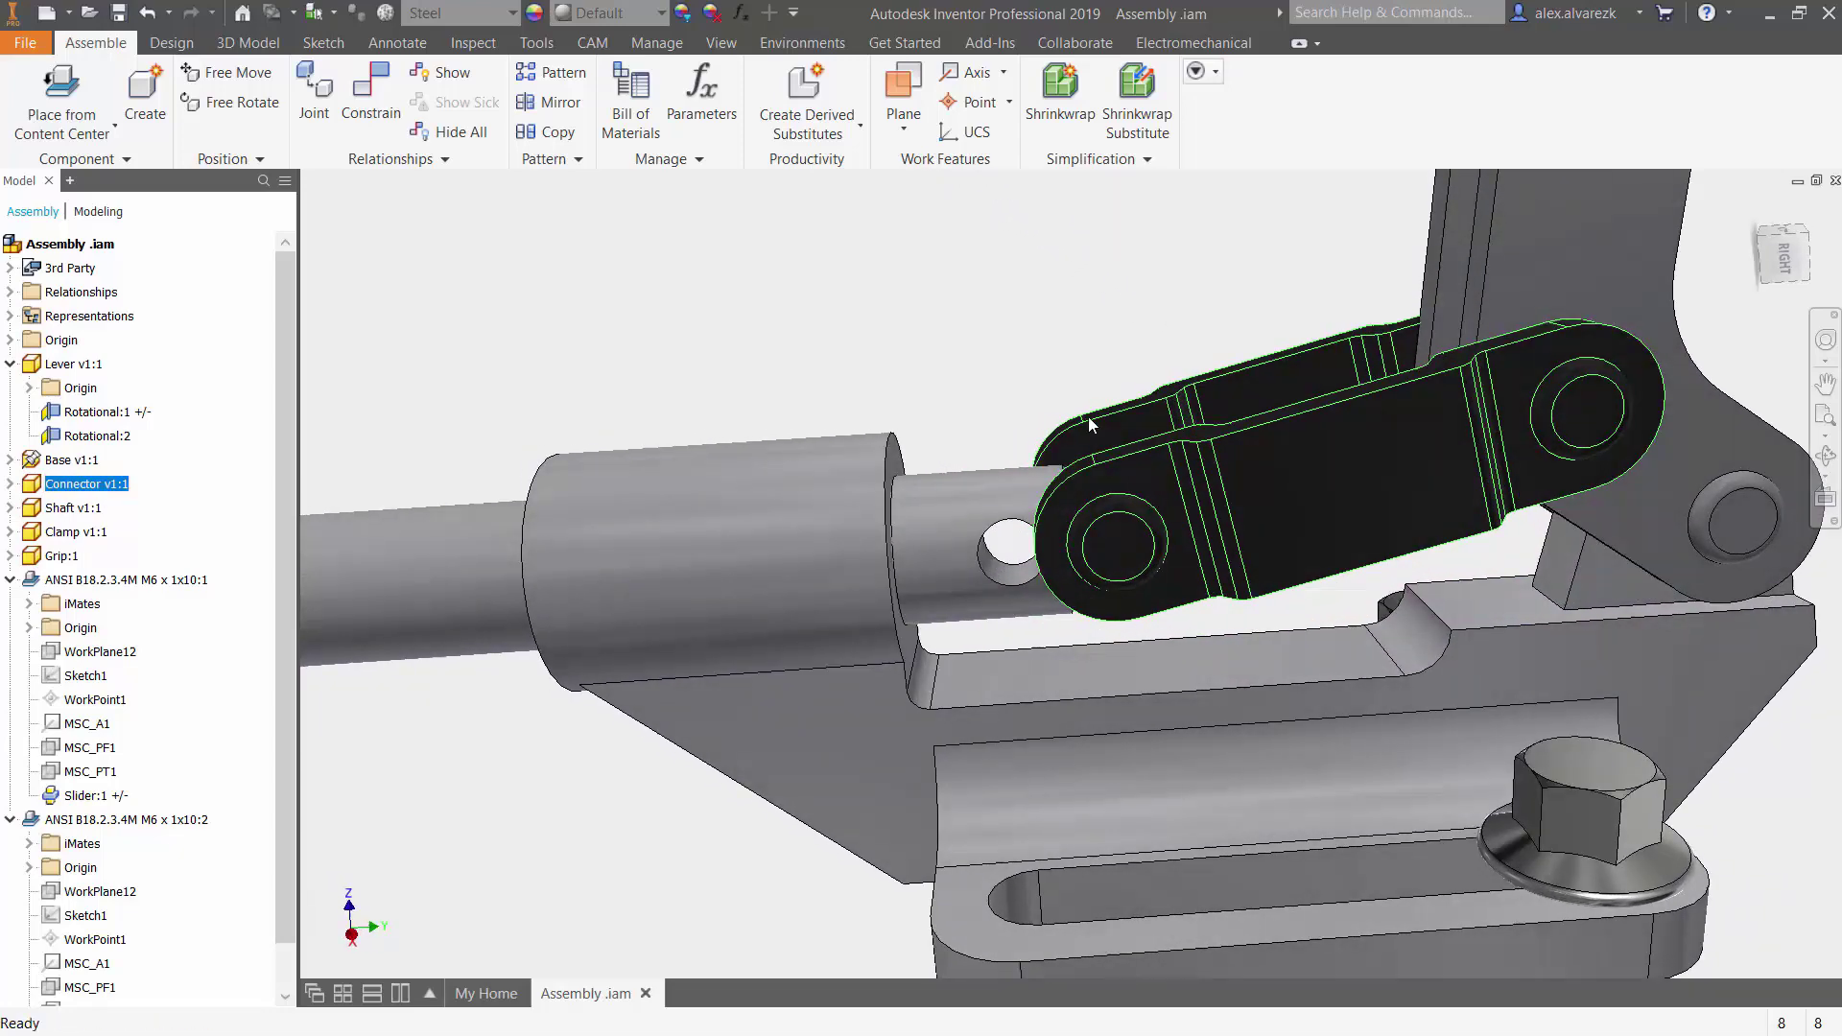
# Place a Rotational joint from the midpoint of the shaft's cross hole to the midpoint of the connector's pin.
pyautogui.click(313, 94)
pyautogui.click(167, 323)
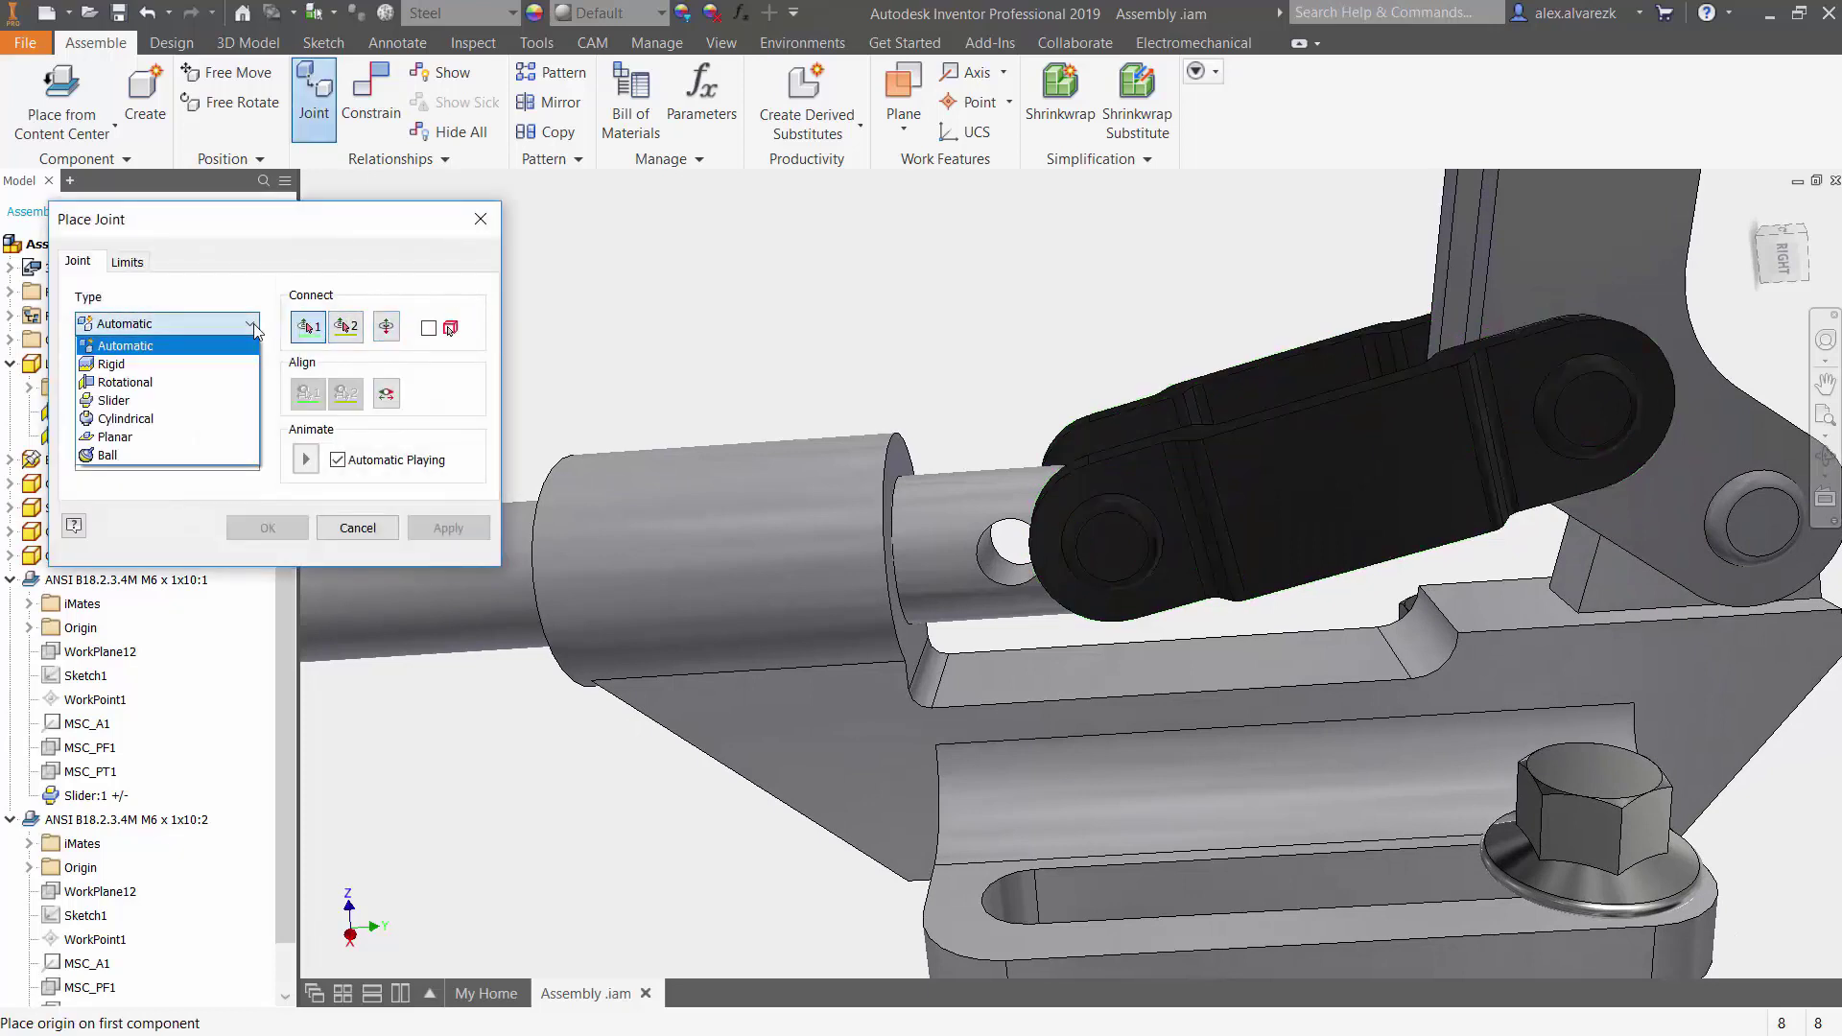
pyautogui.click(181, 383)
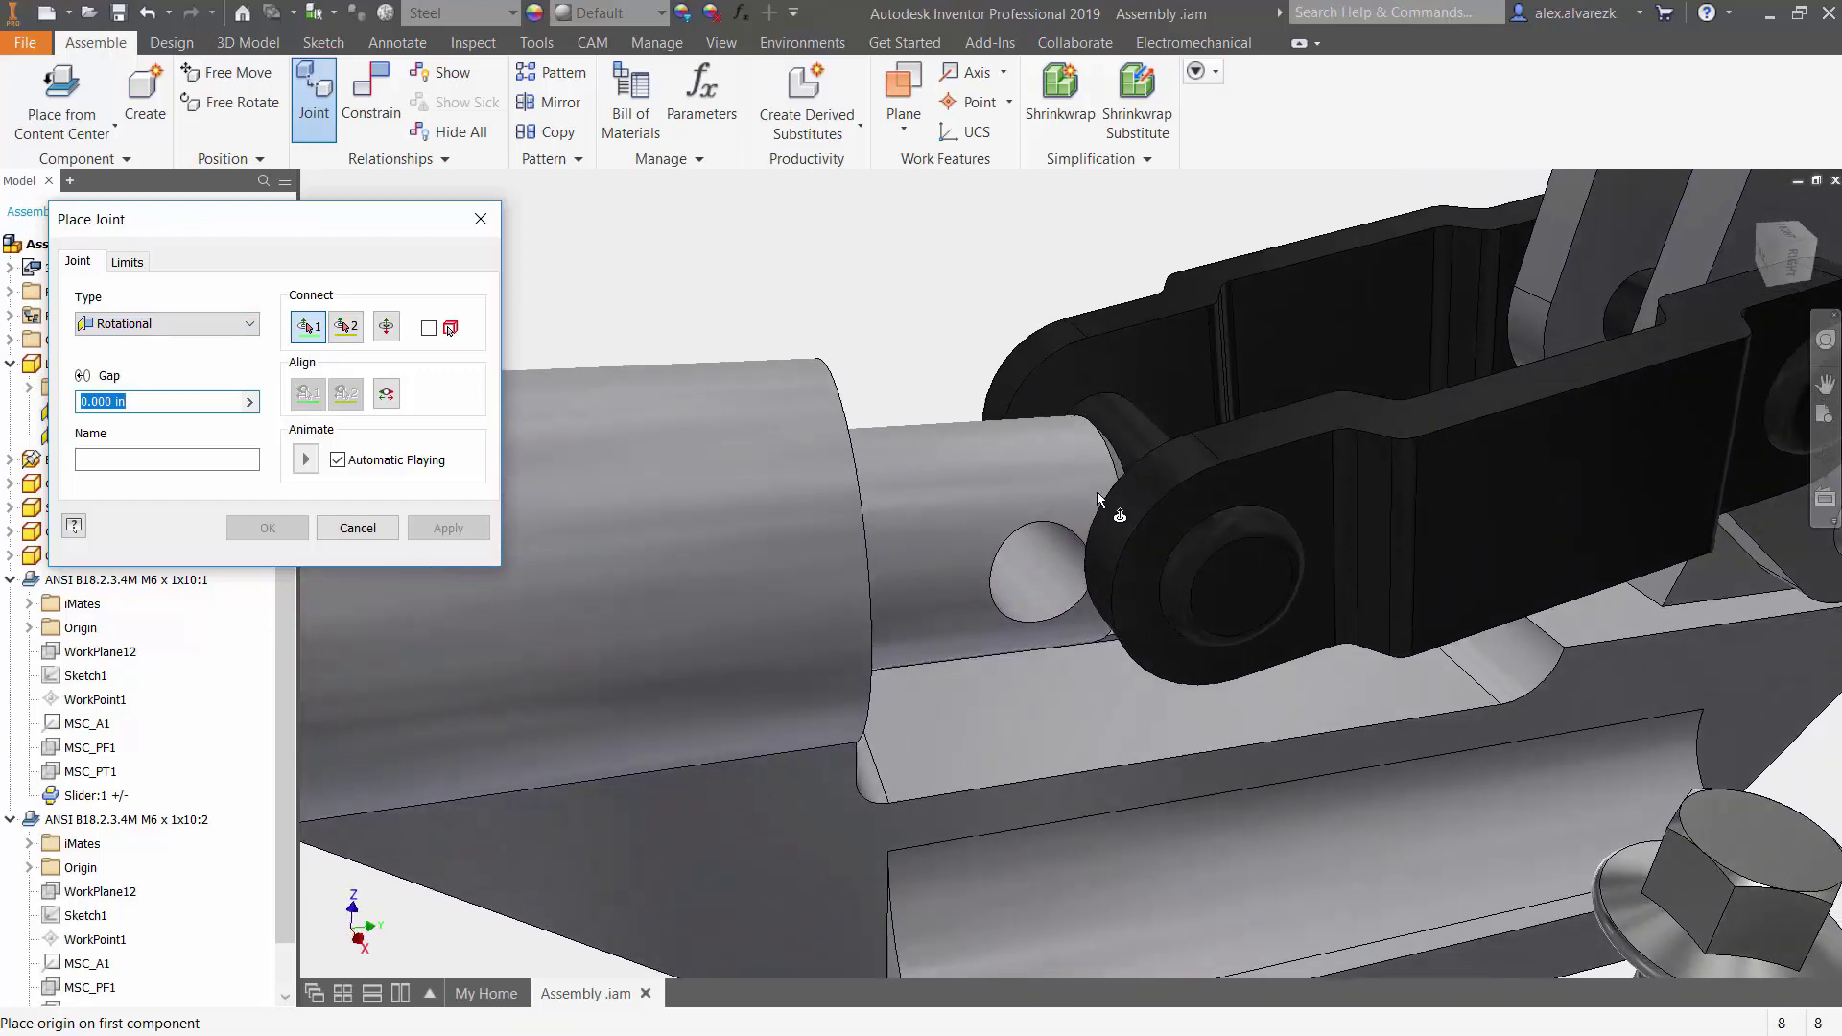
pyautogui.click(307, 332)
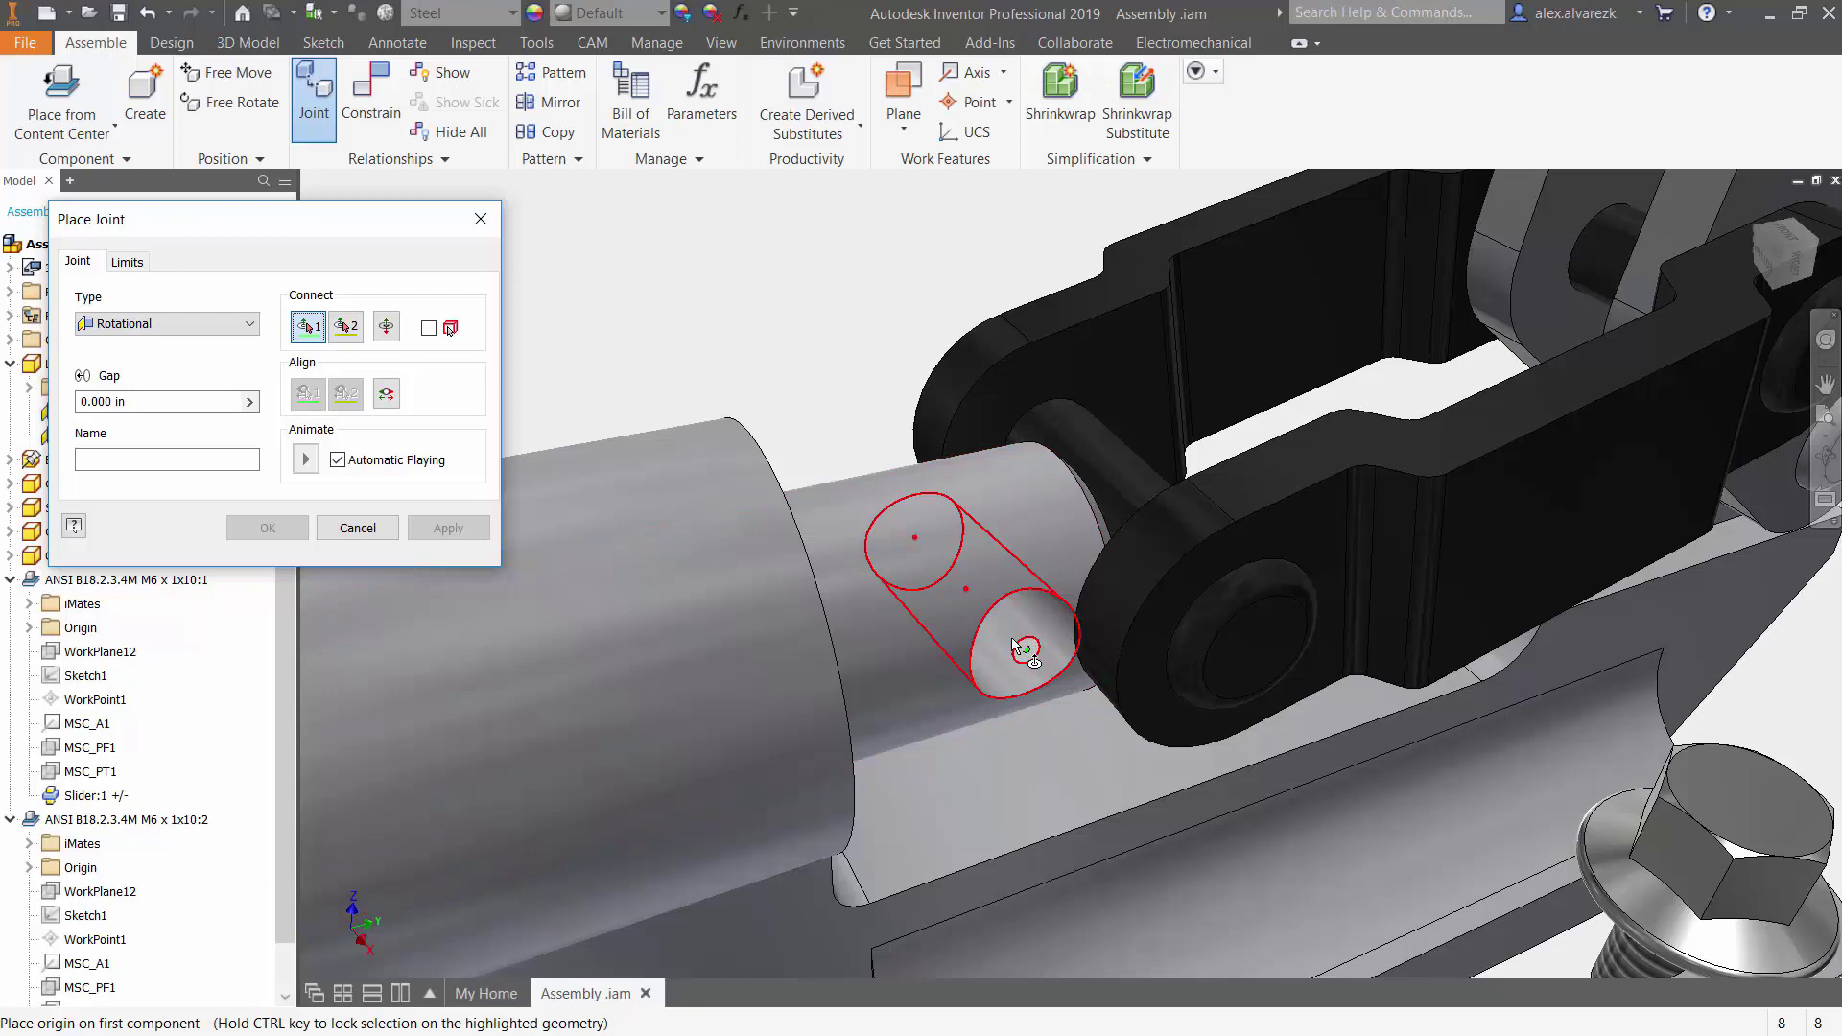
pyautogui.click(964, 598)
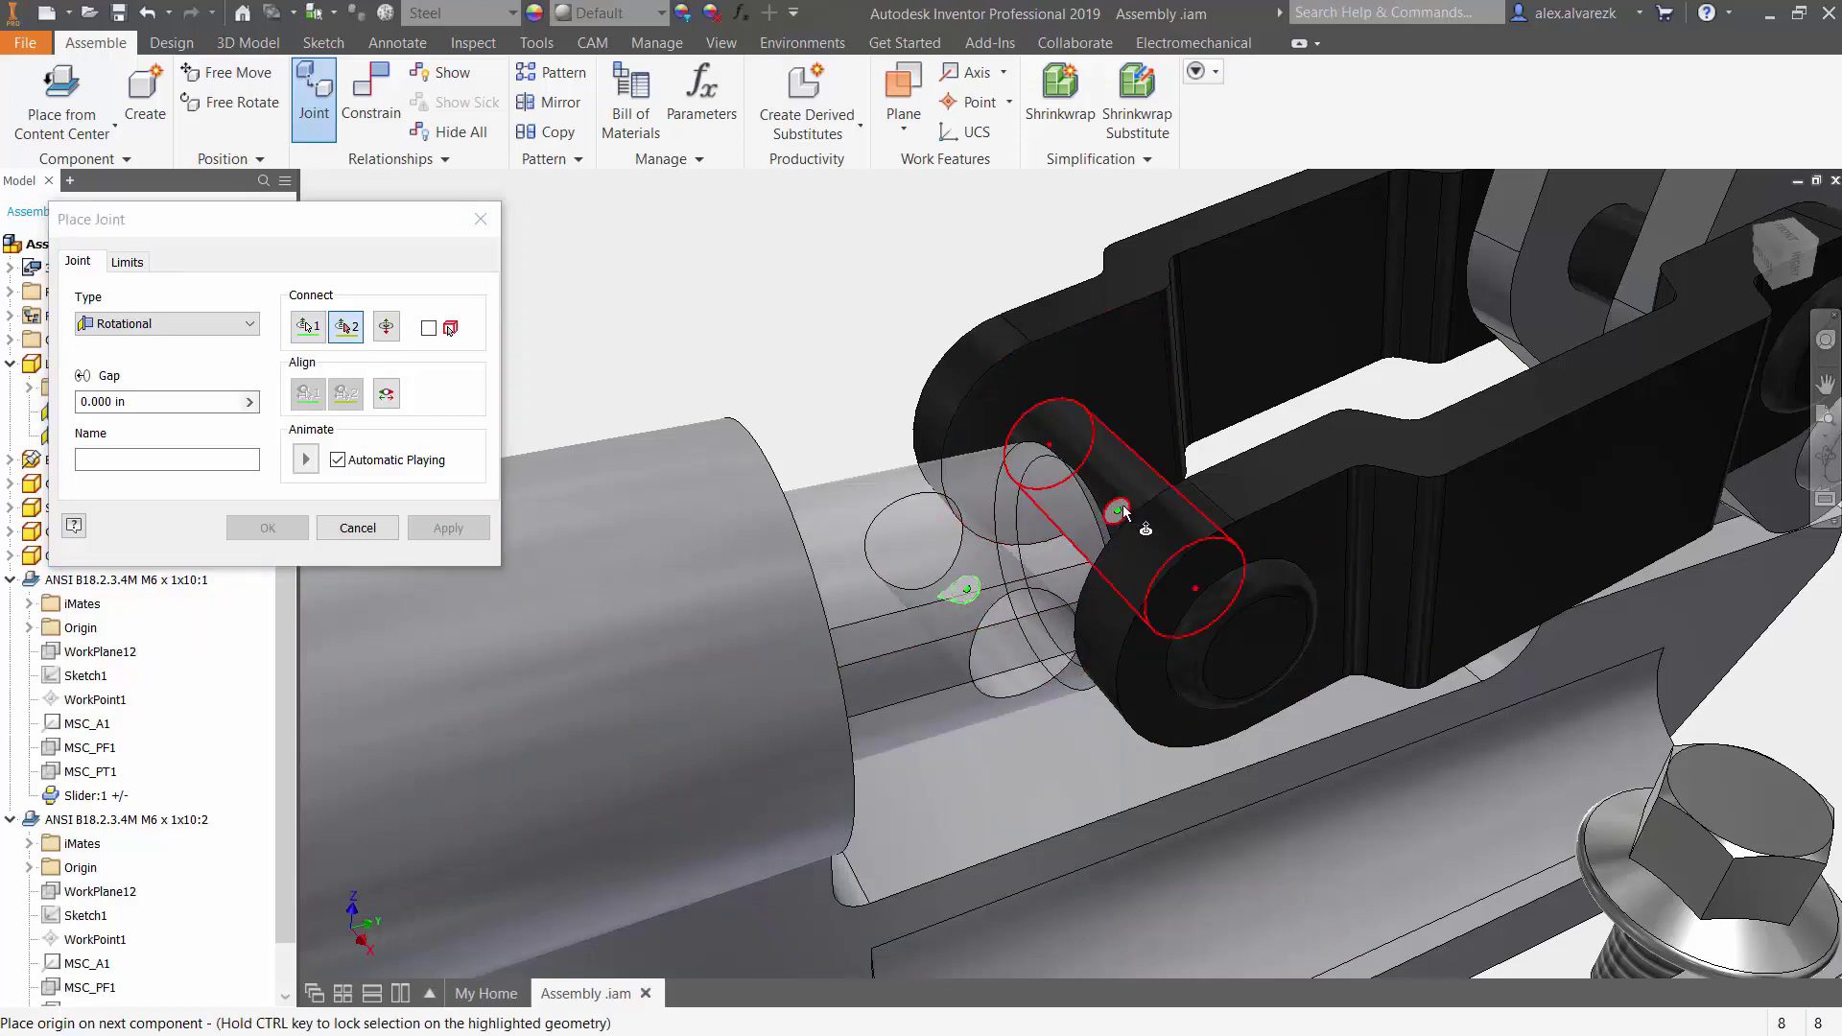
pyautogui.click(1114, 505)
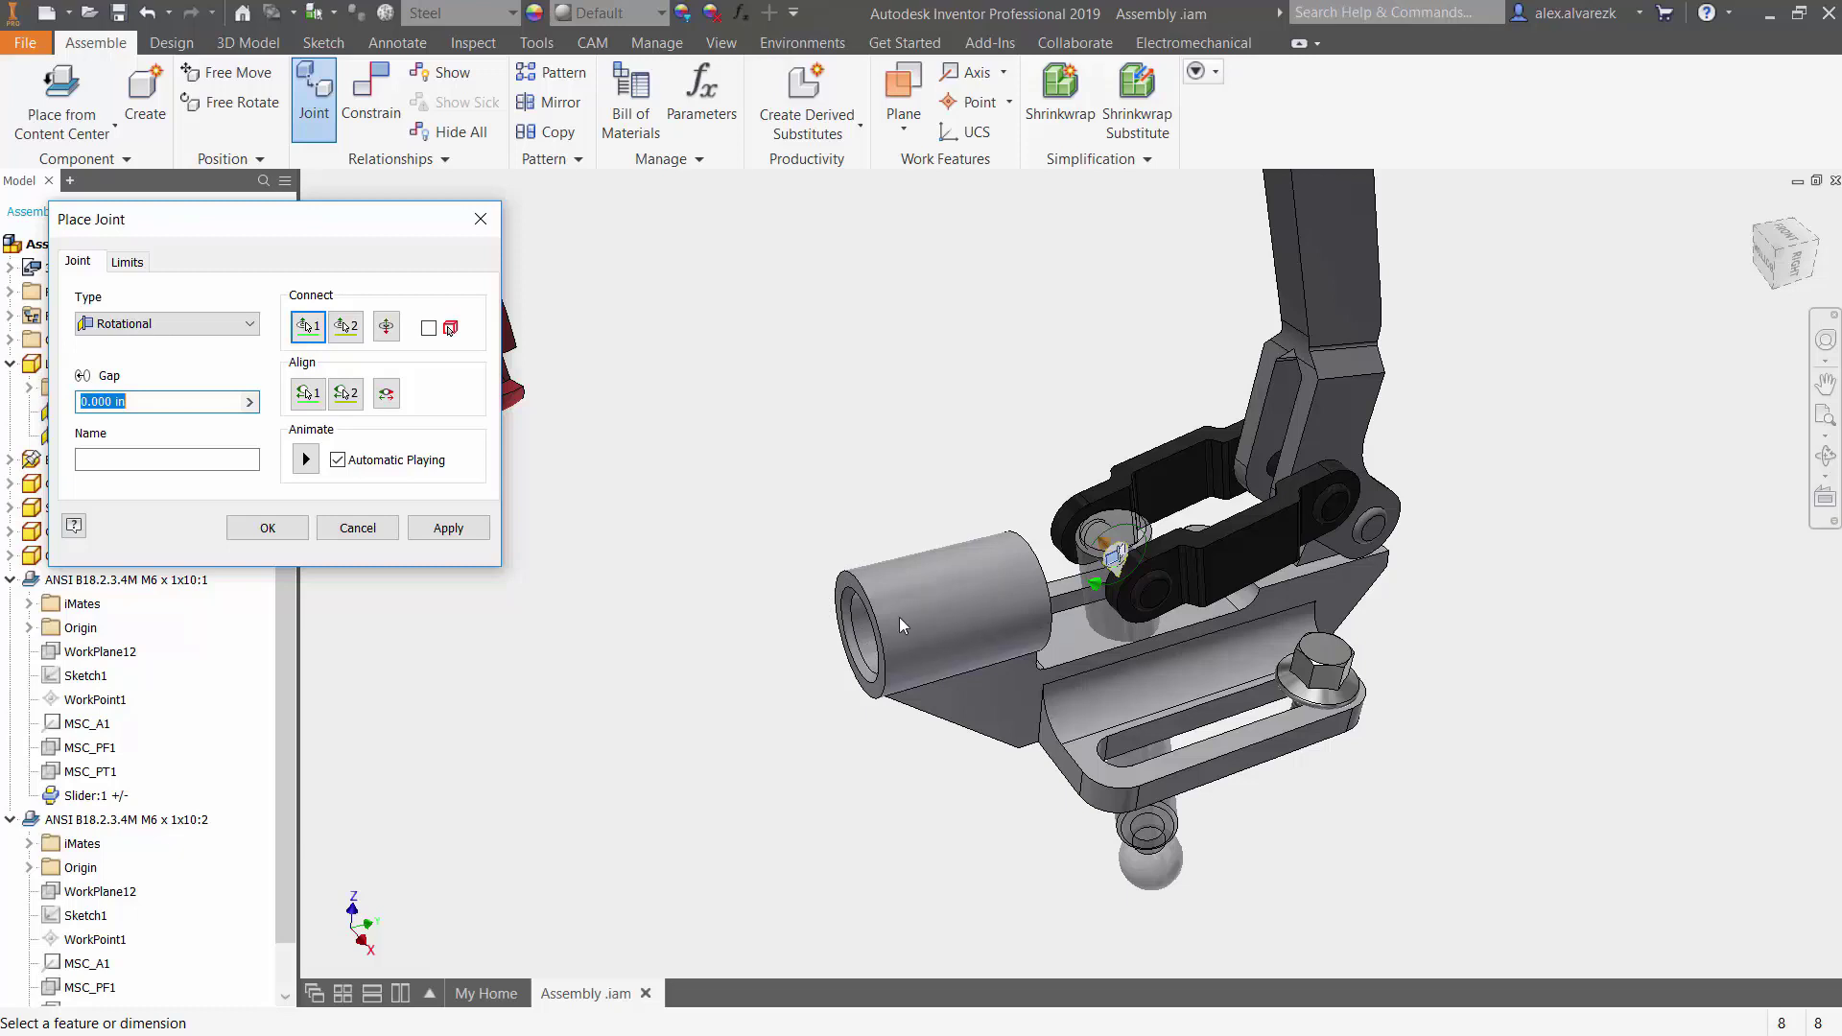
pyautogui.click(268, 528)
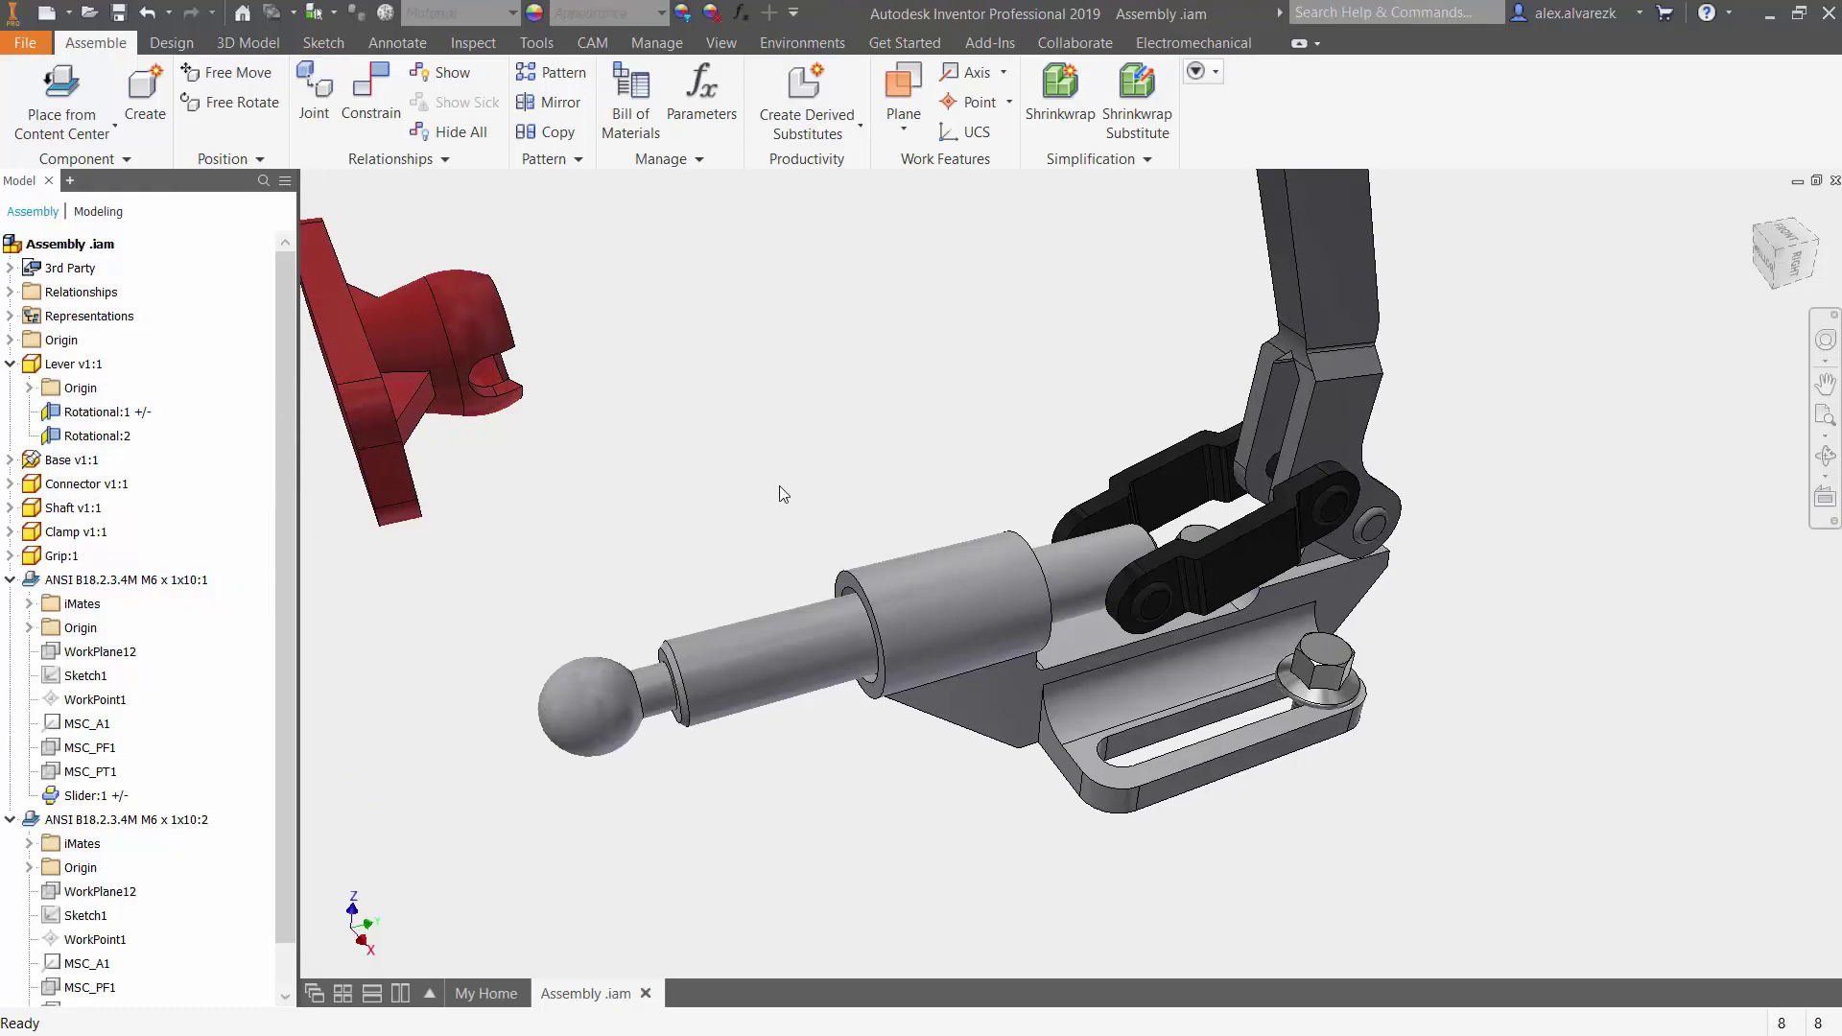
# Swing the lever to test the linkage motion and examine how the shaft's end meets the connector.
pyautogui.keyDown('shift'); pyautogui.moveTo(779, 485); pyautogui.dragTo(976, 447, button='middle'); pyautogui.keyUp('shift')
pyautogui.scroll(-3, 976, 447)
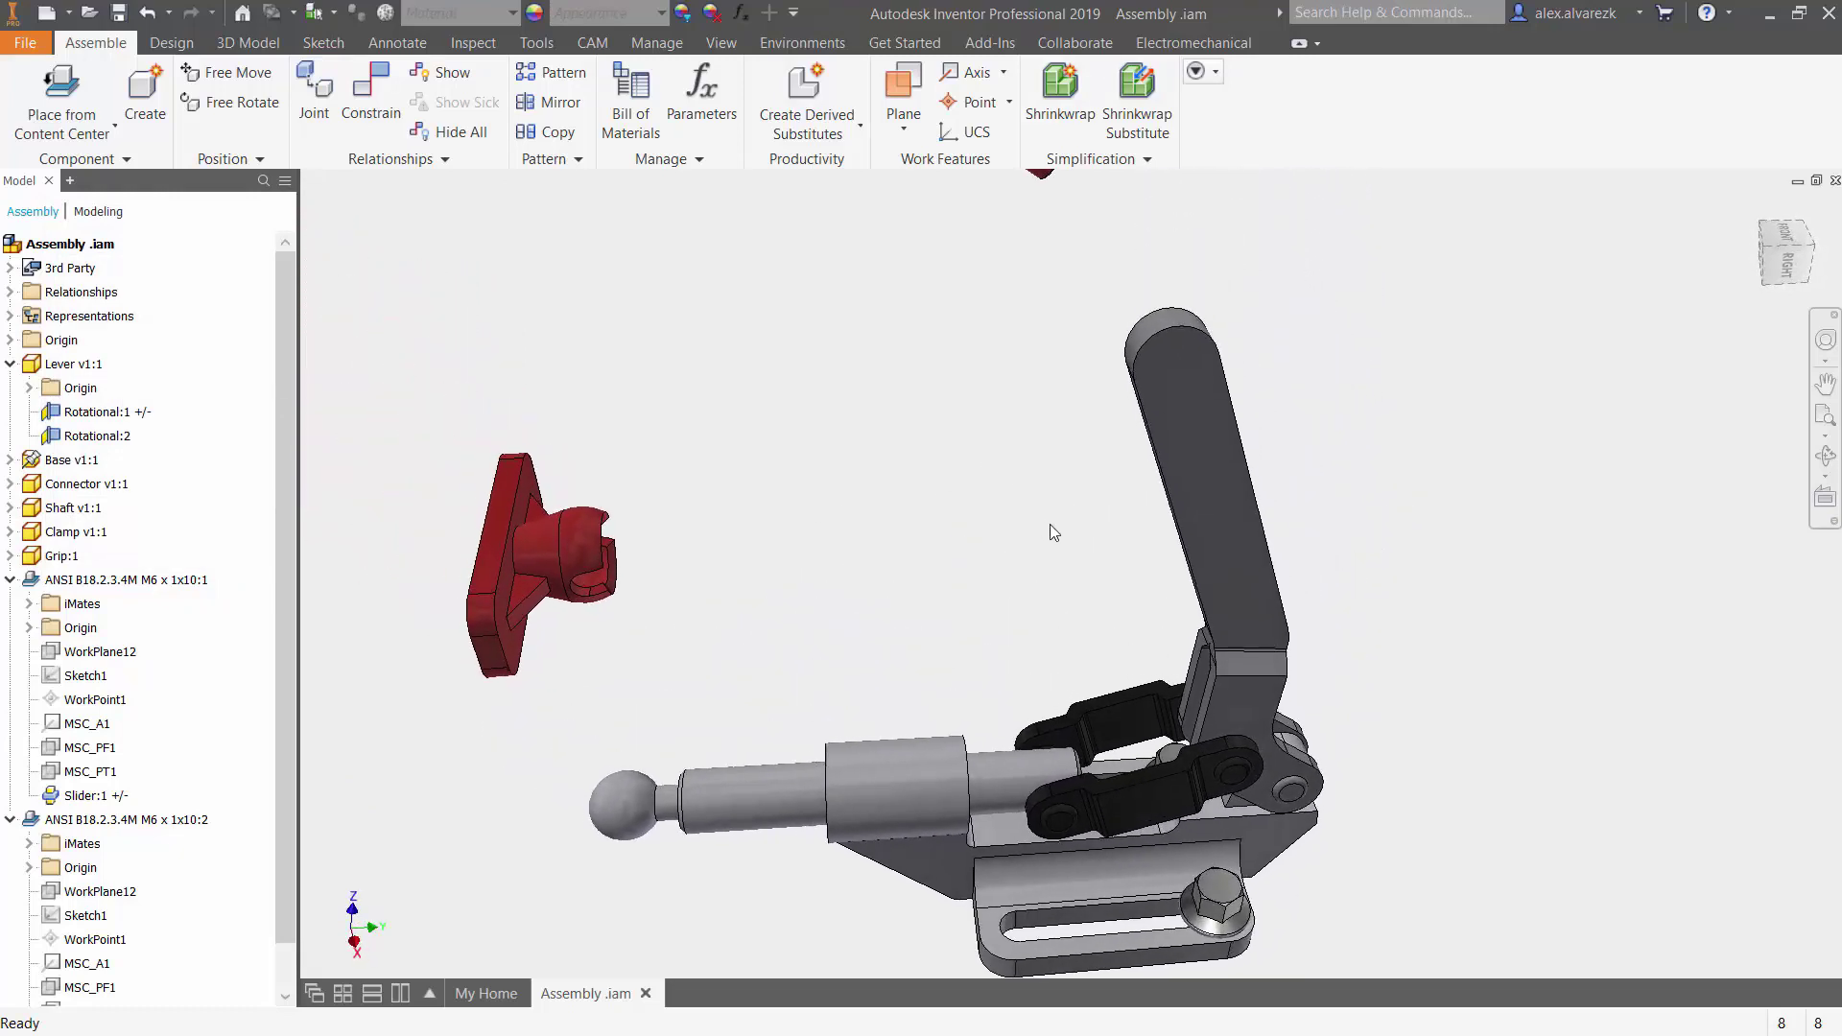
pyautogui.moveTo(1199, 481); pyautogui.dragTo(1140, 654)
pyautogui.scroll(5, 1093, 691)
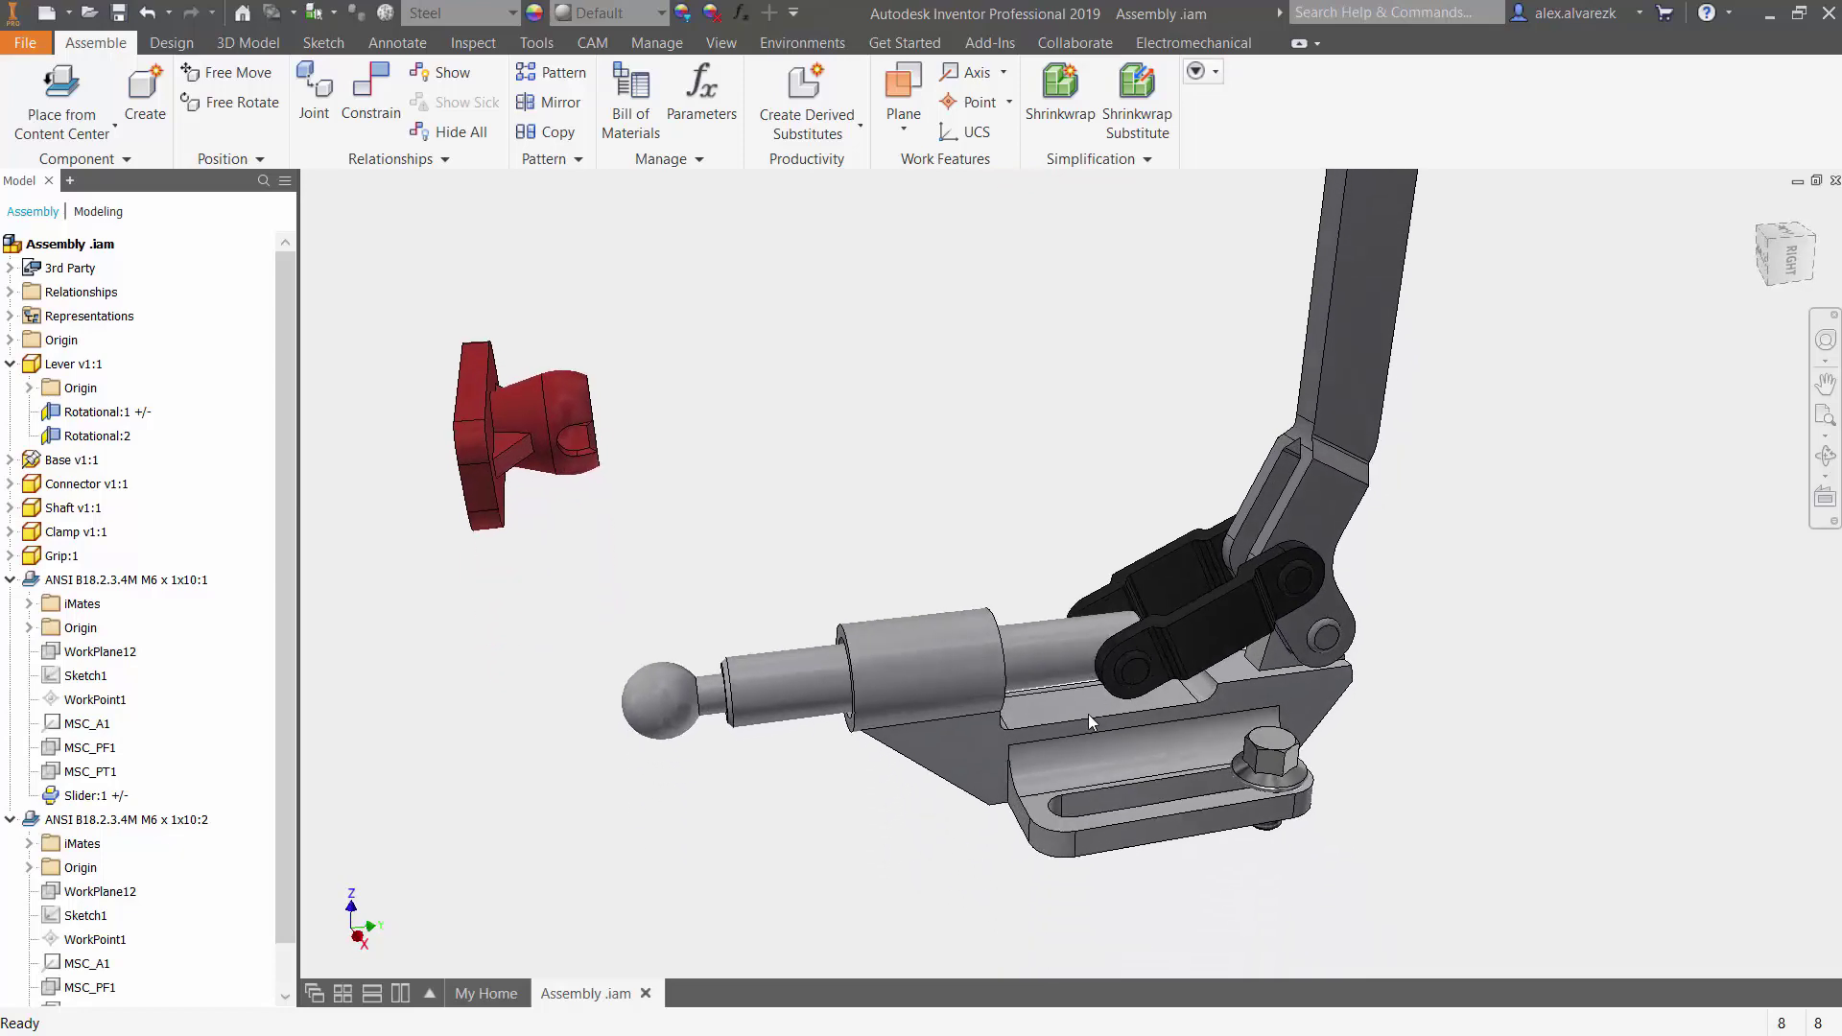
pyautogui.scroll(4, 1144, 648)
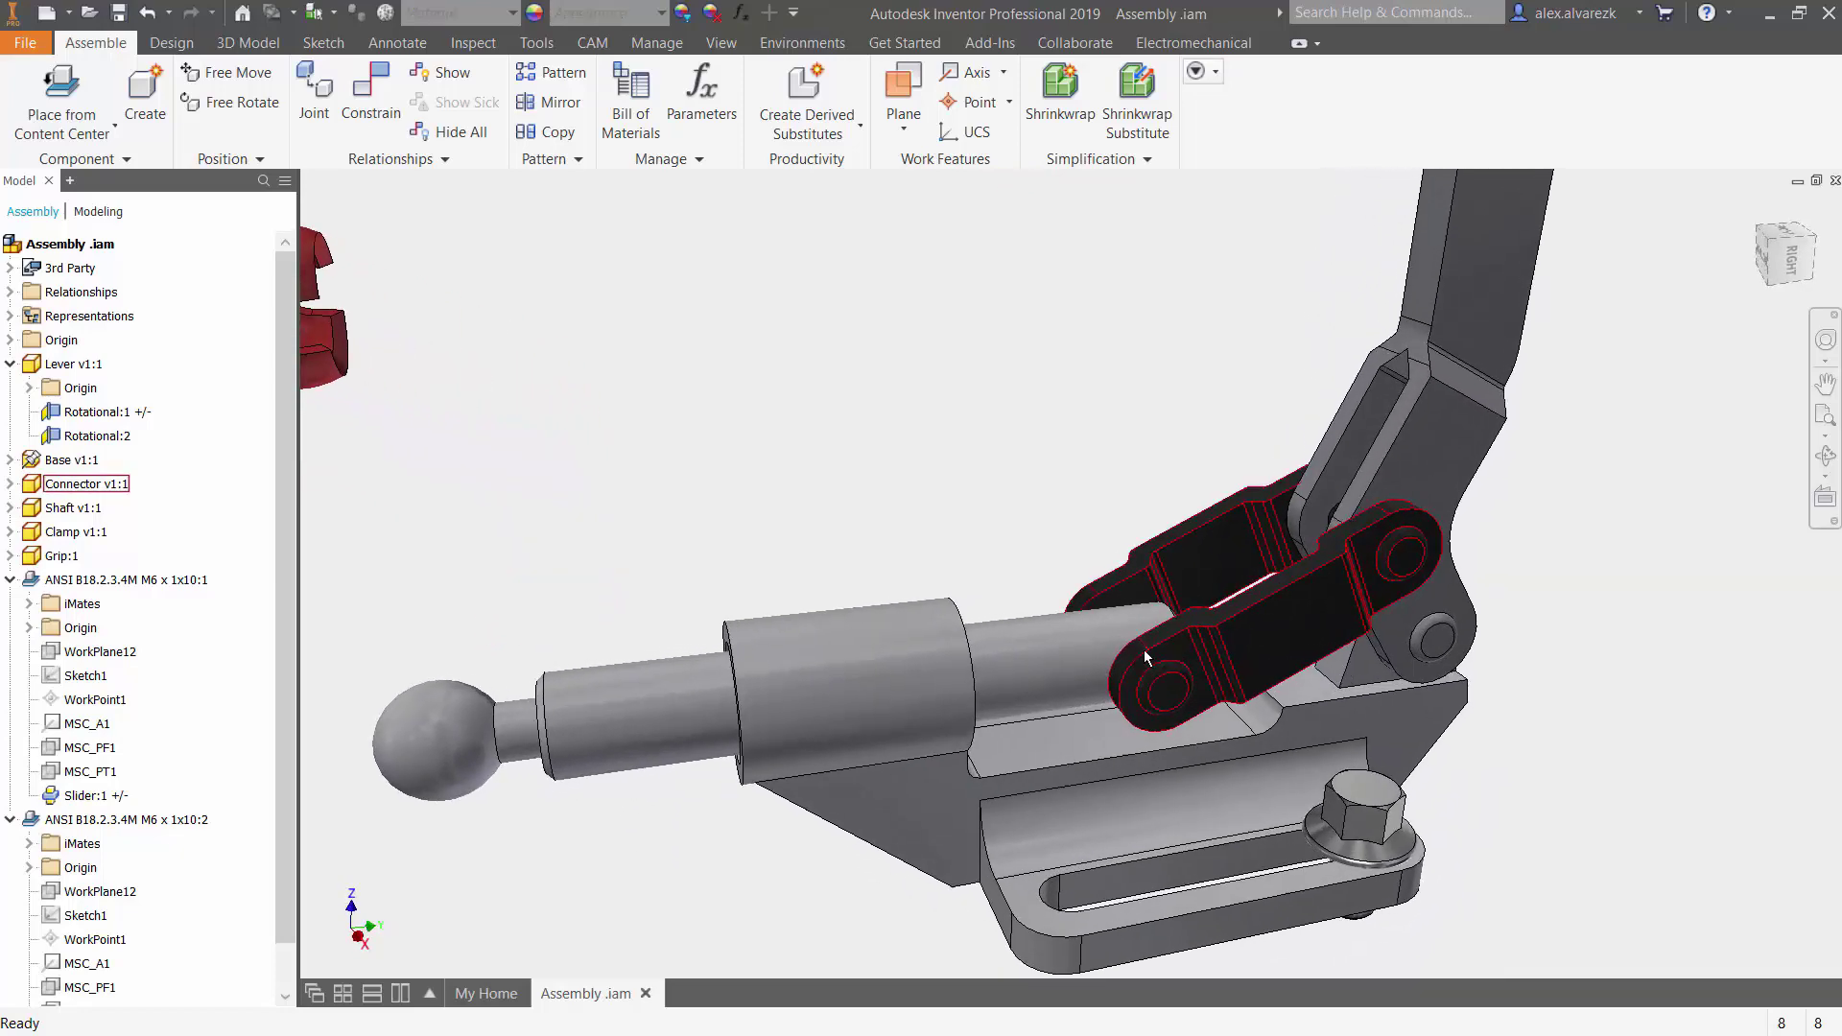
pyautogui.scroll(3, 1166, 652)
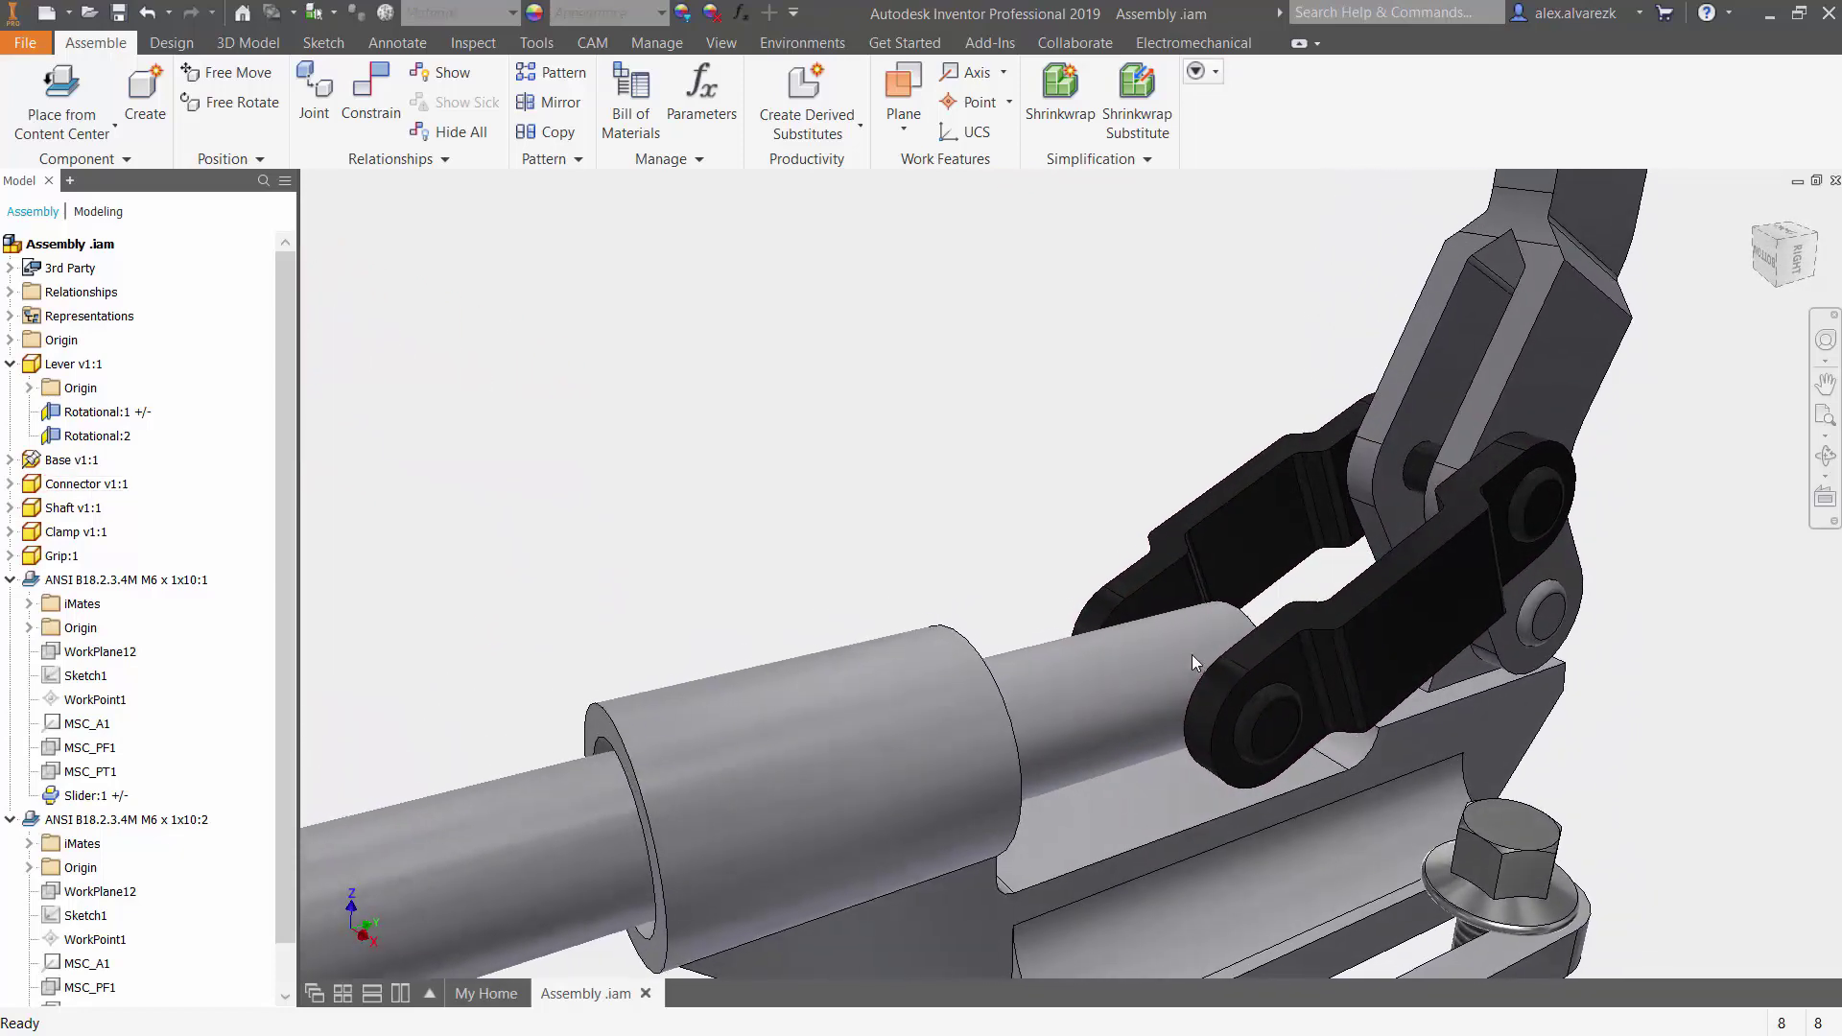
pyautogui.scroll(-4, 948, 590)
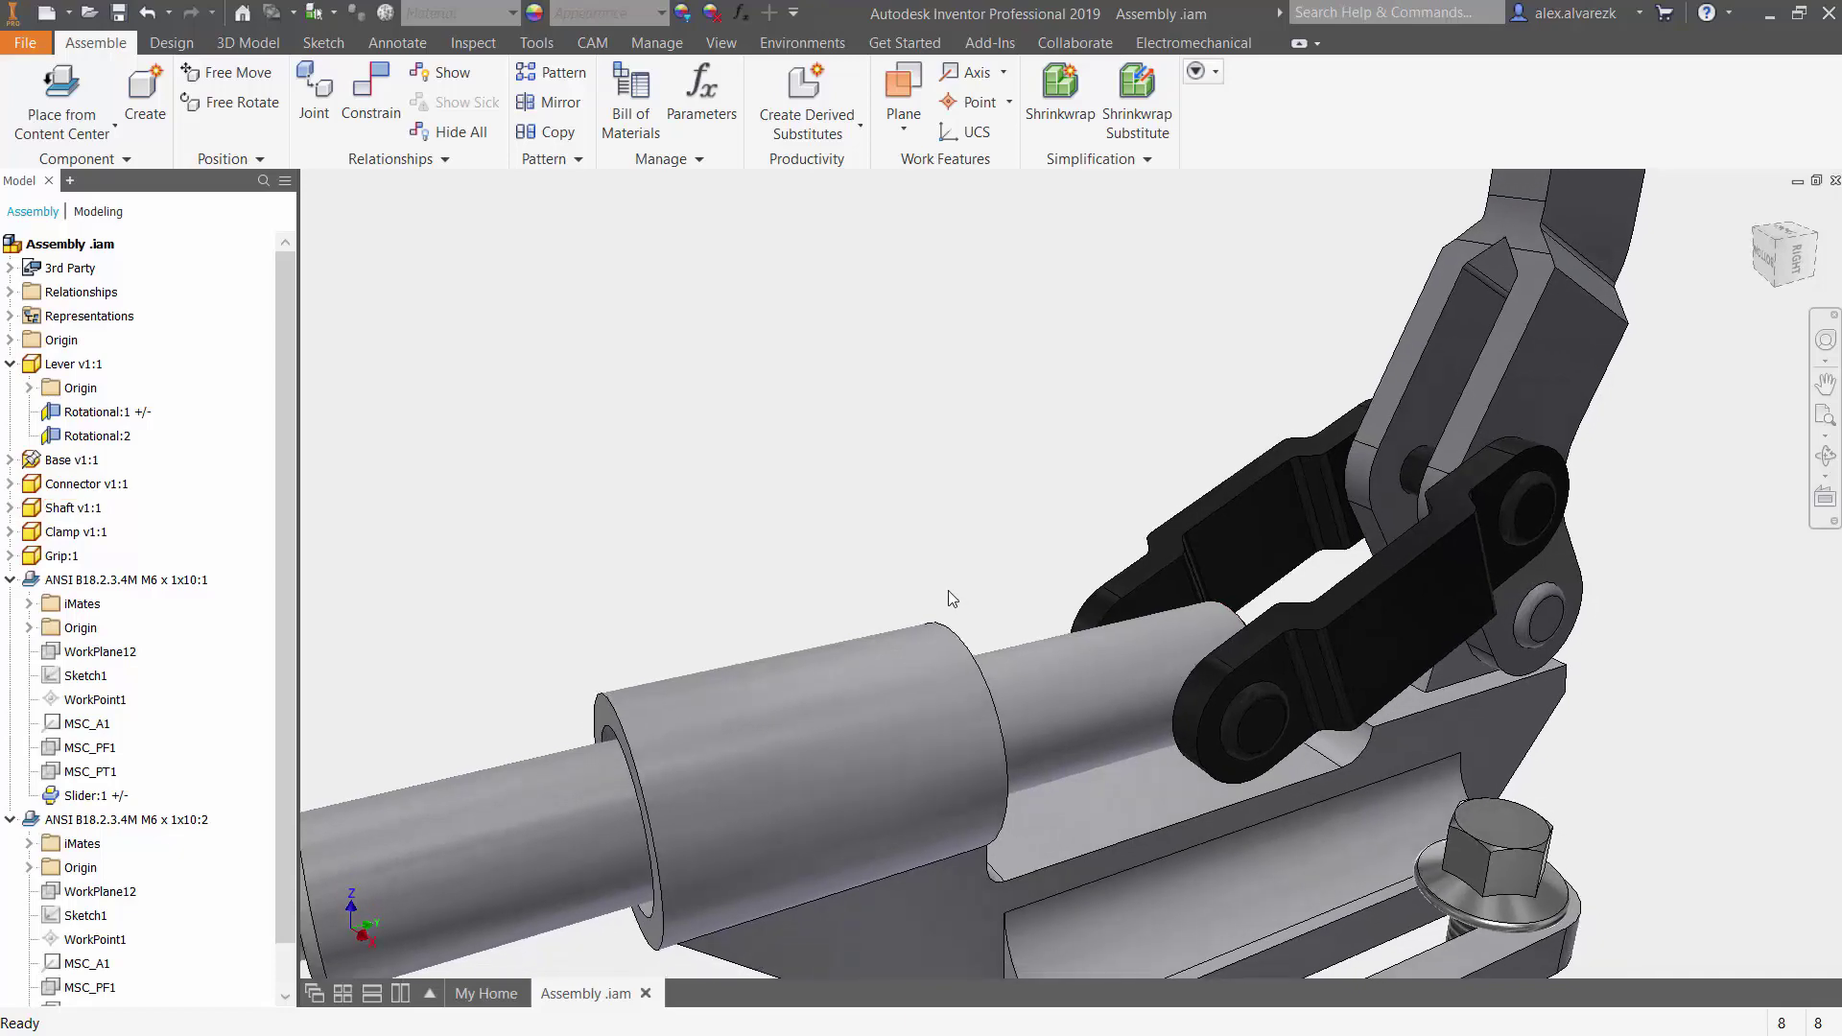
pyautogui.keyDown('shift'); pyautogui.moveTo(533, 688); pyautogui.dragTo(717, 734, button='middle'); pyautogui.keyUp('shift')
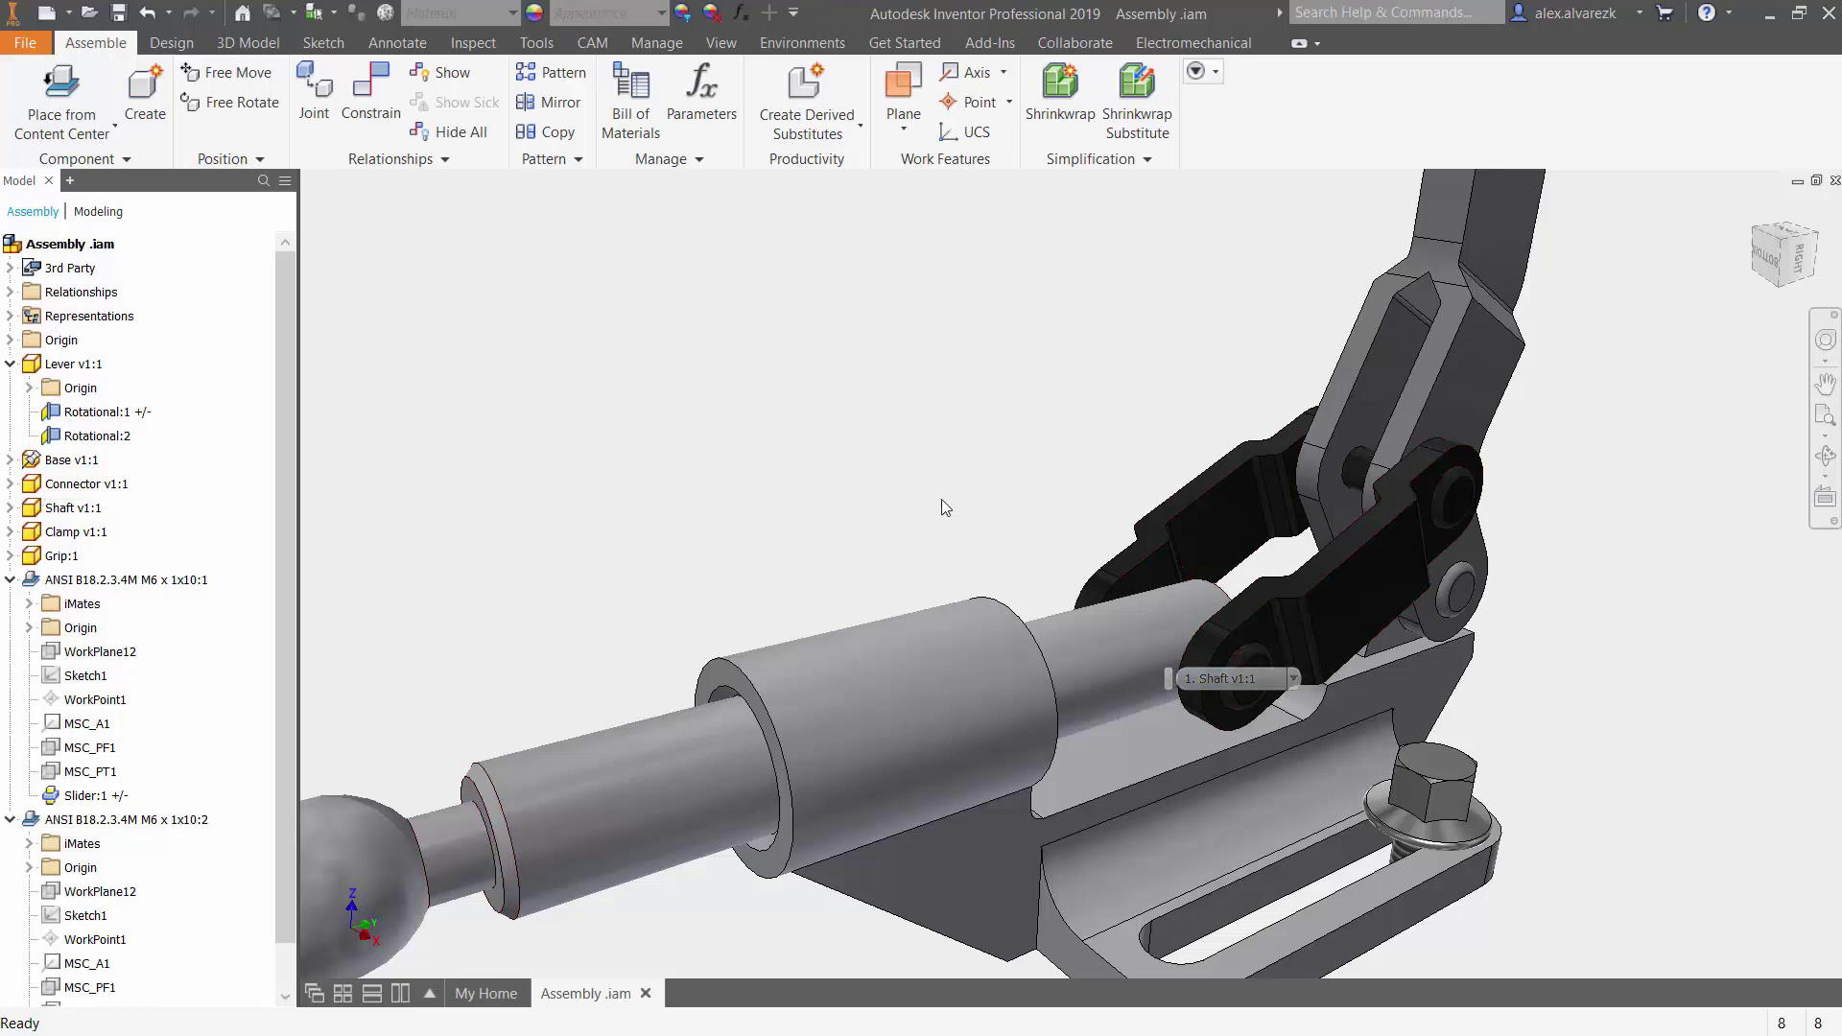
pyautogui.scroll(-2, 942, 508)
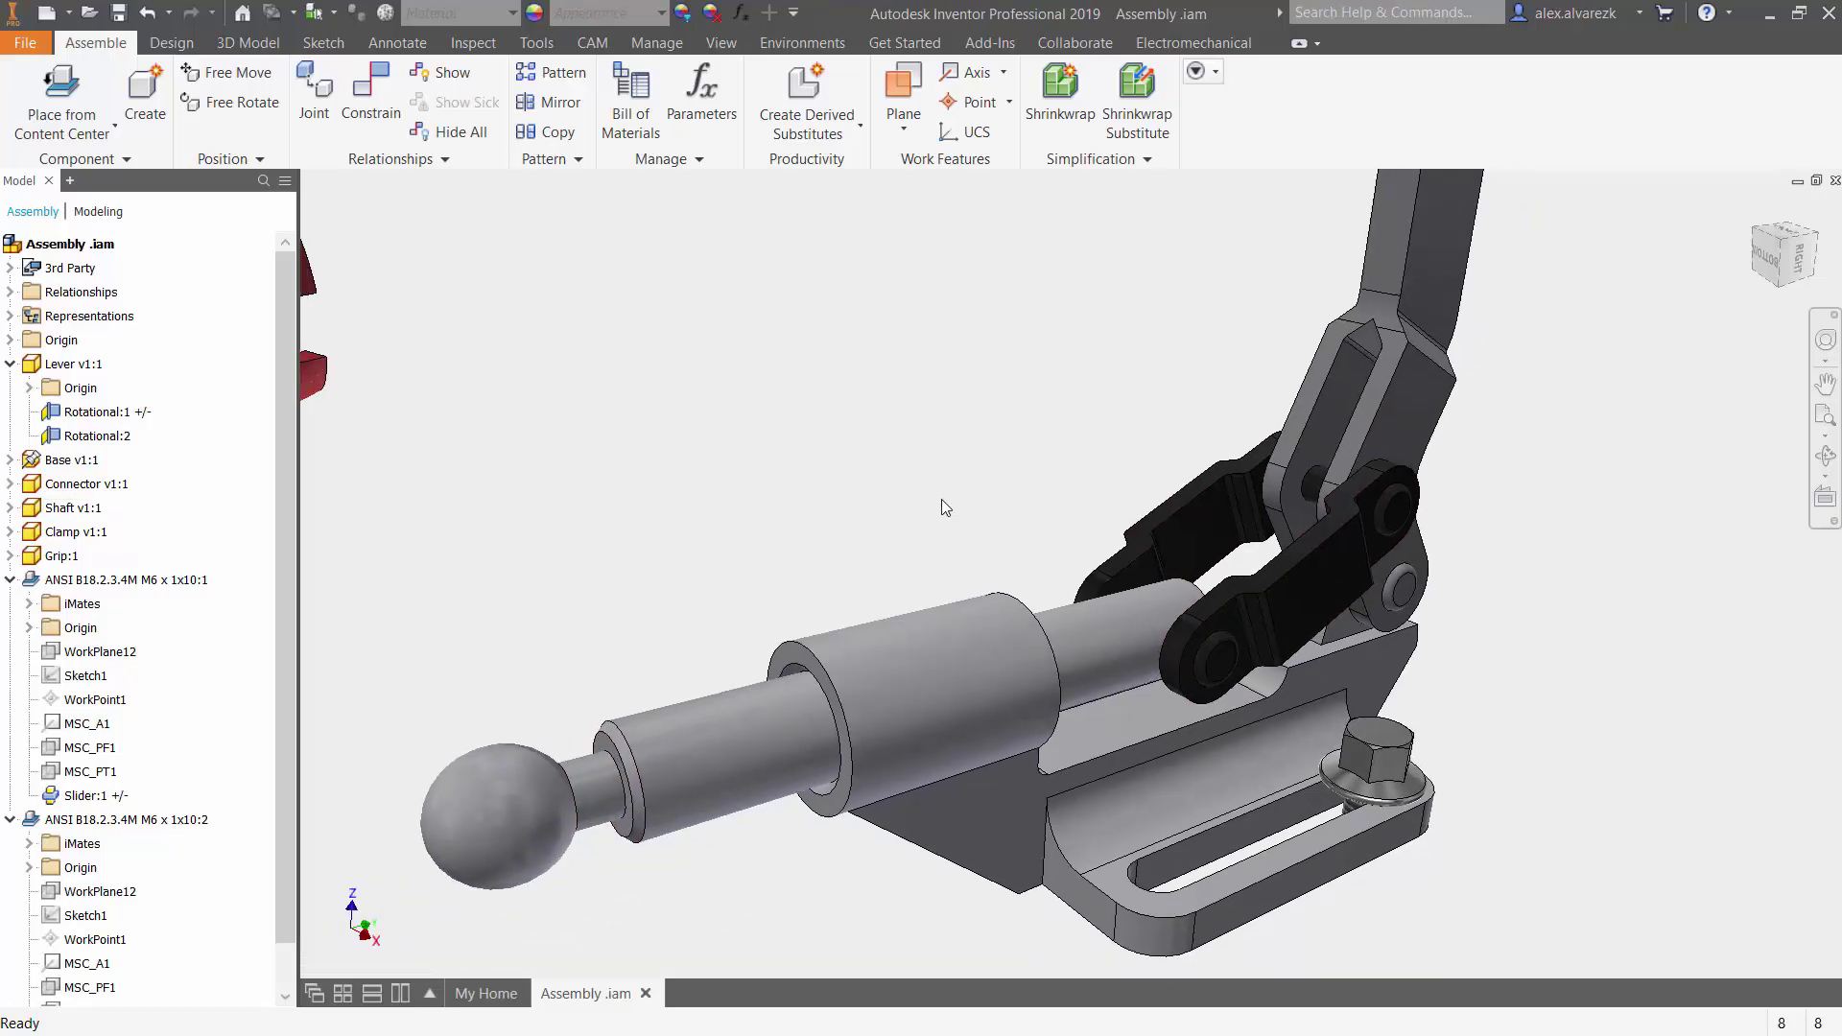